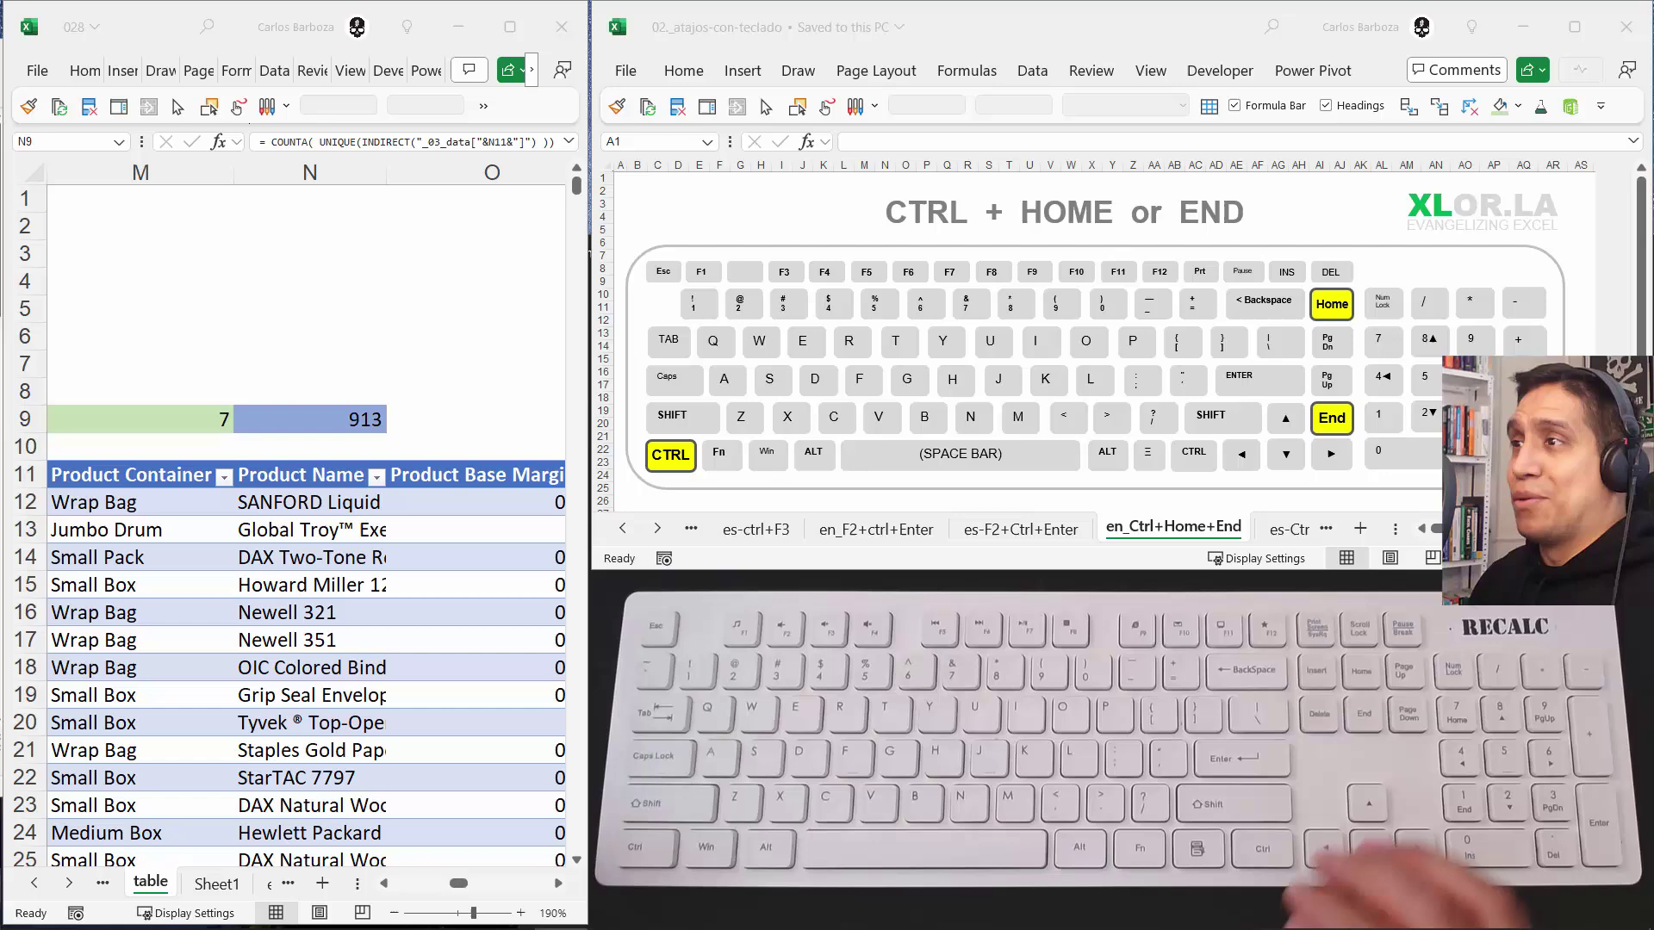
- Switch to the 028 workbook and step along row 9, ending back on cell O9
key("alt+Tab")
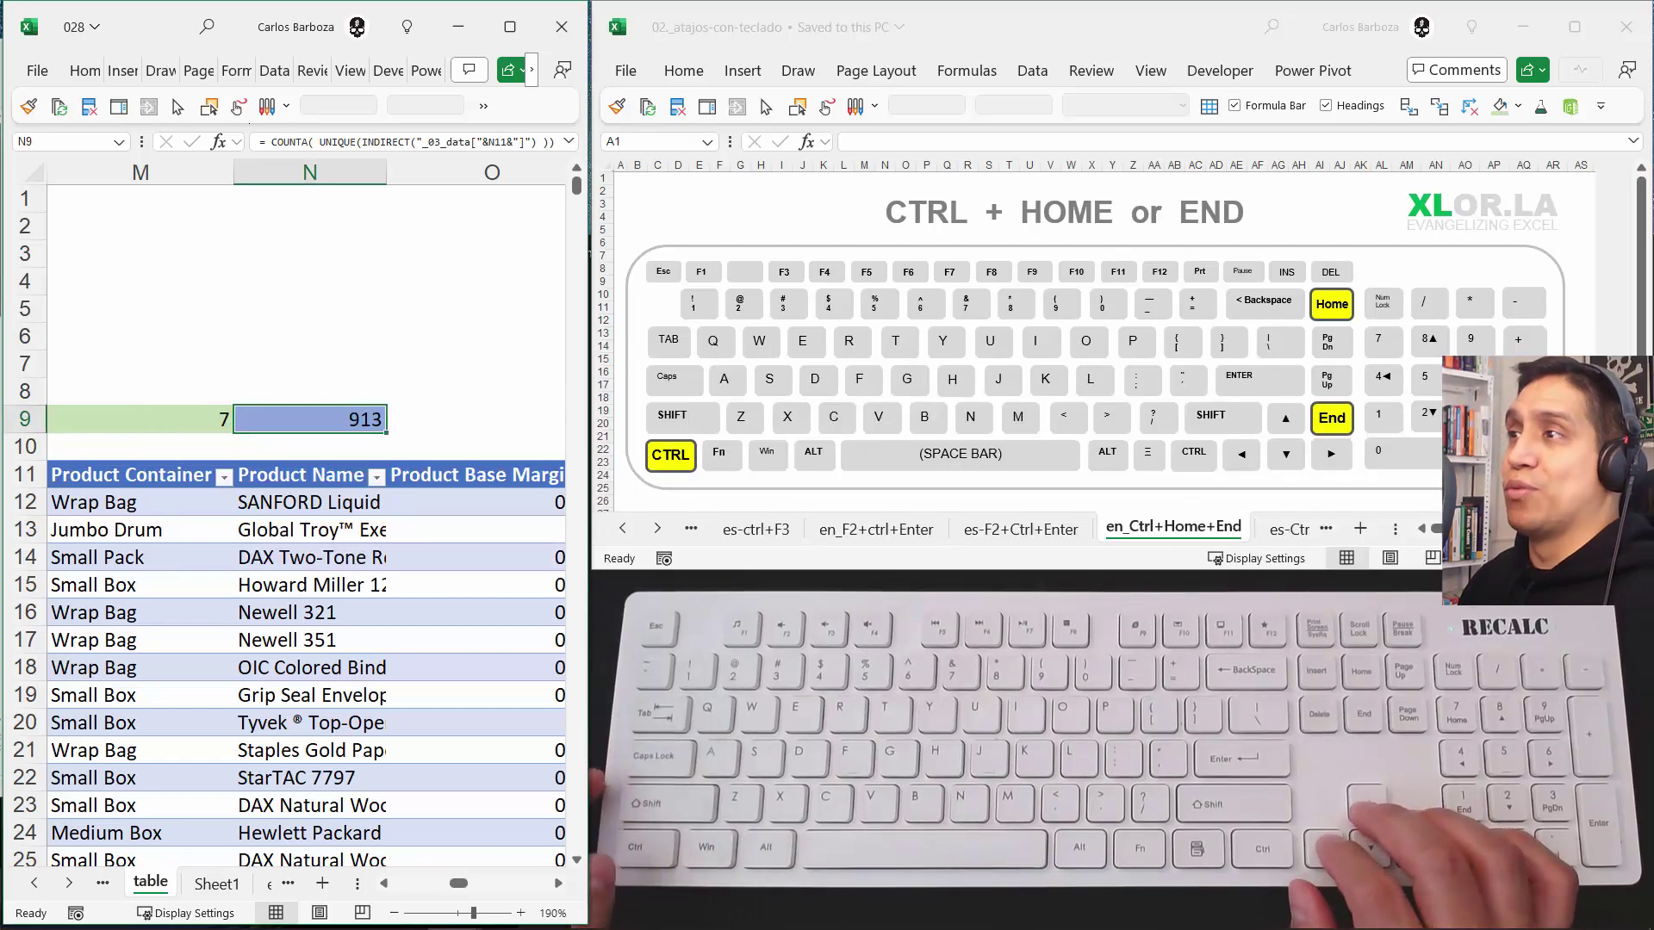
key("Right")
key("Right")
key("Left")
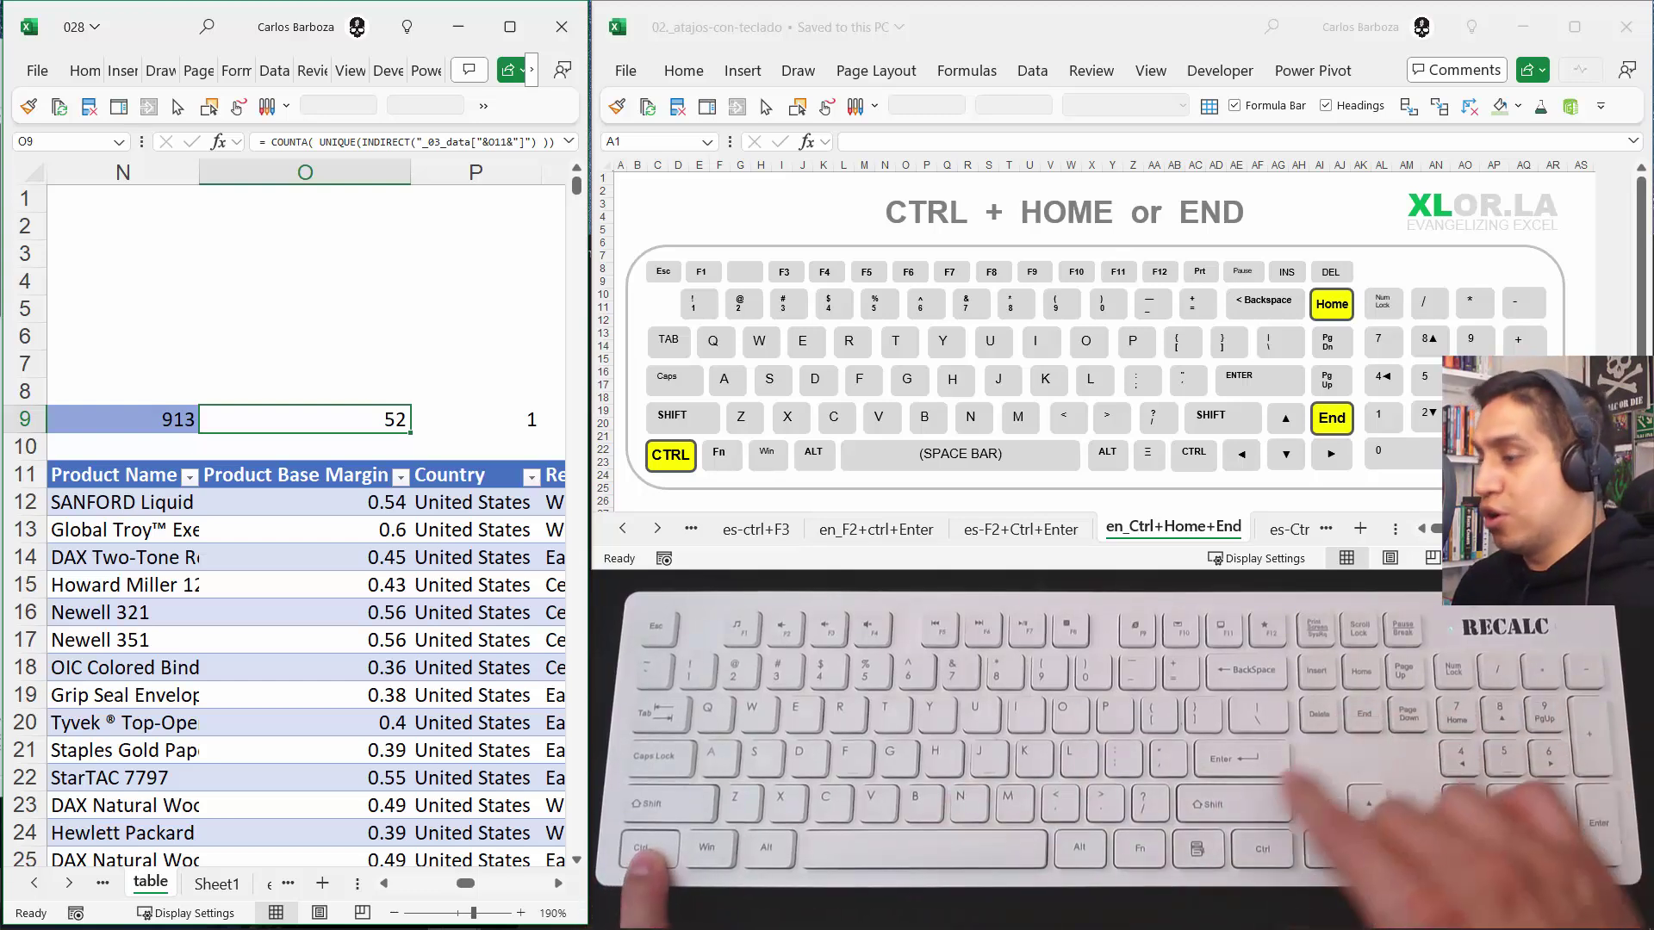
- Jump to A1 on the table sheet, then on Sheet7, sample and Sheet5 in turn
key("ctrl+Home")
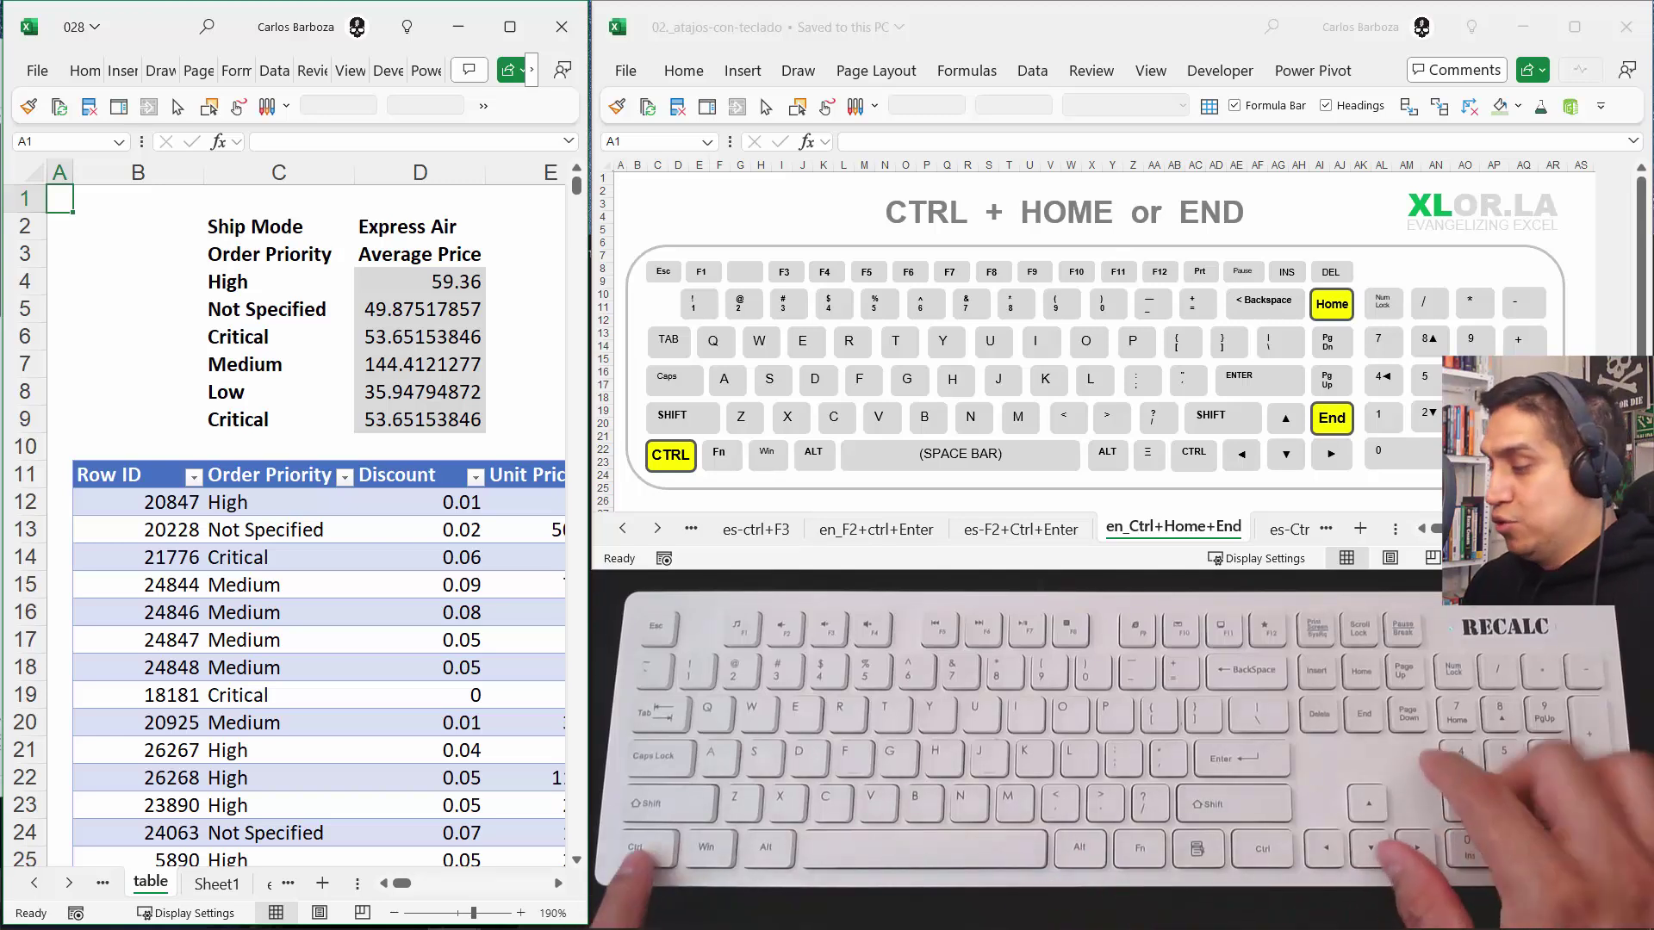
key("ctrl+Page_Up")
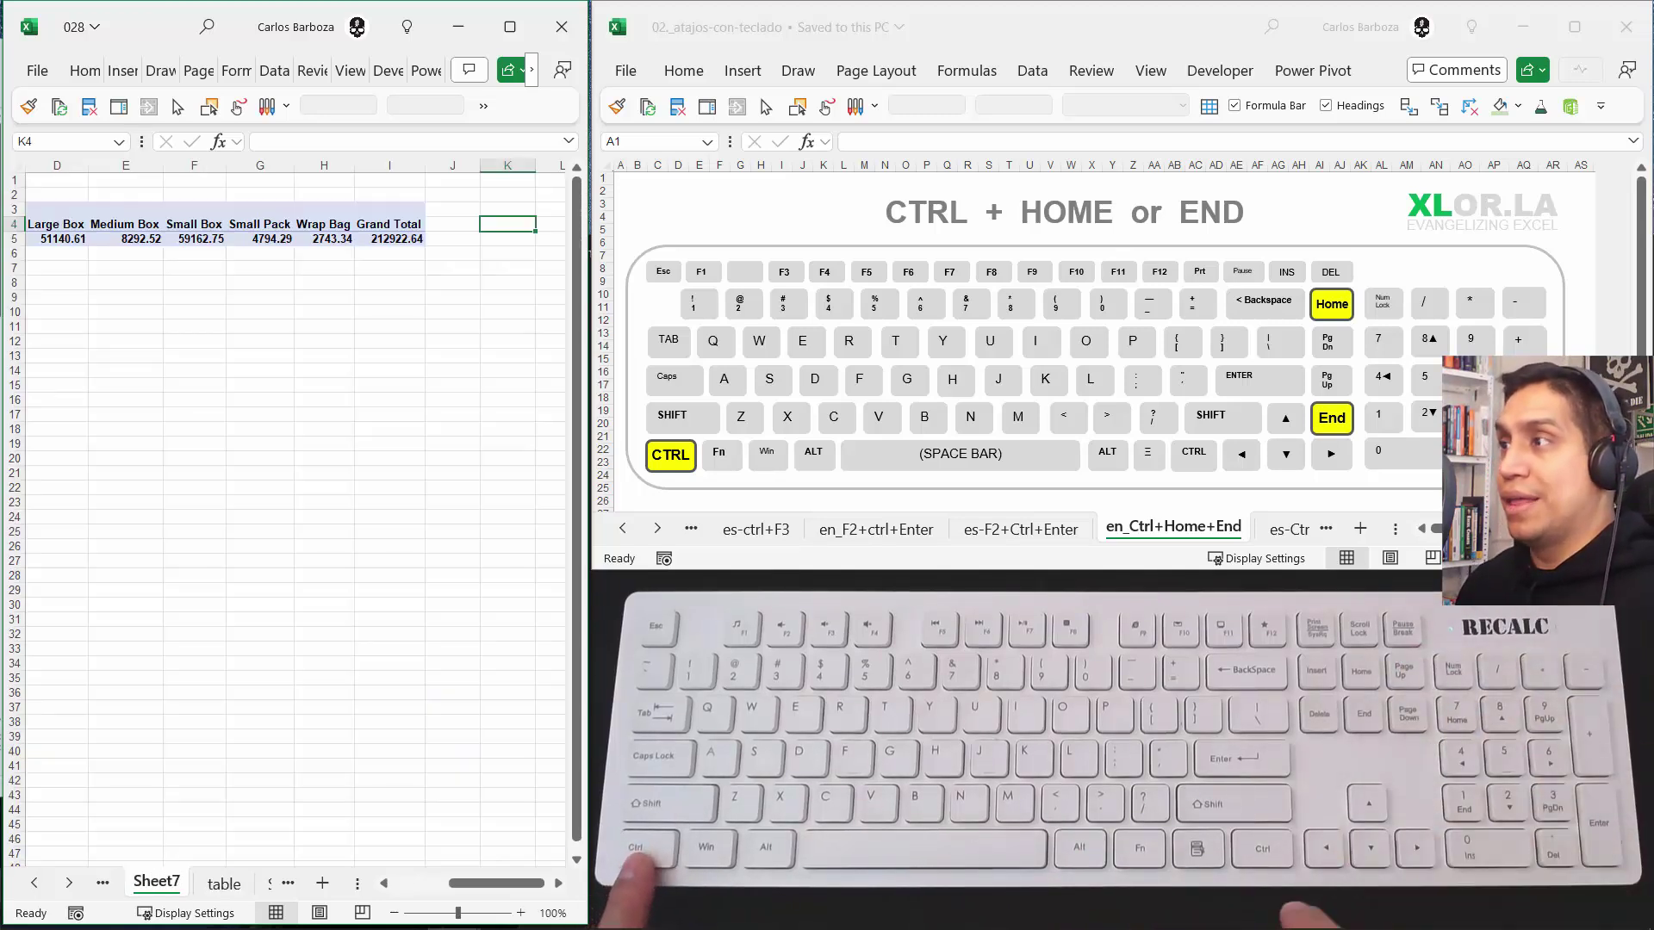
key("ctrl+Home")
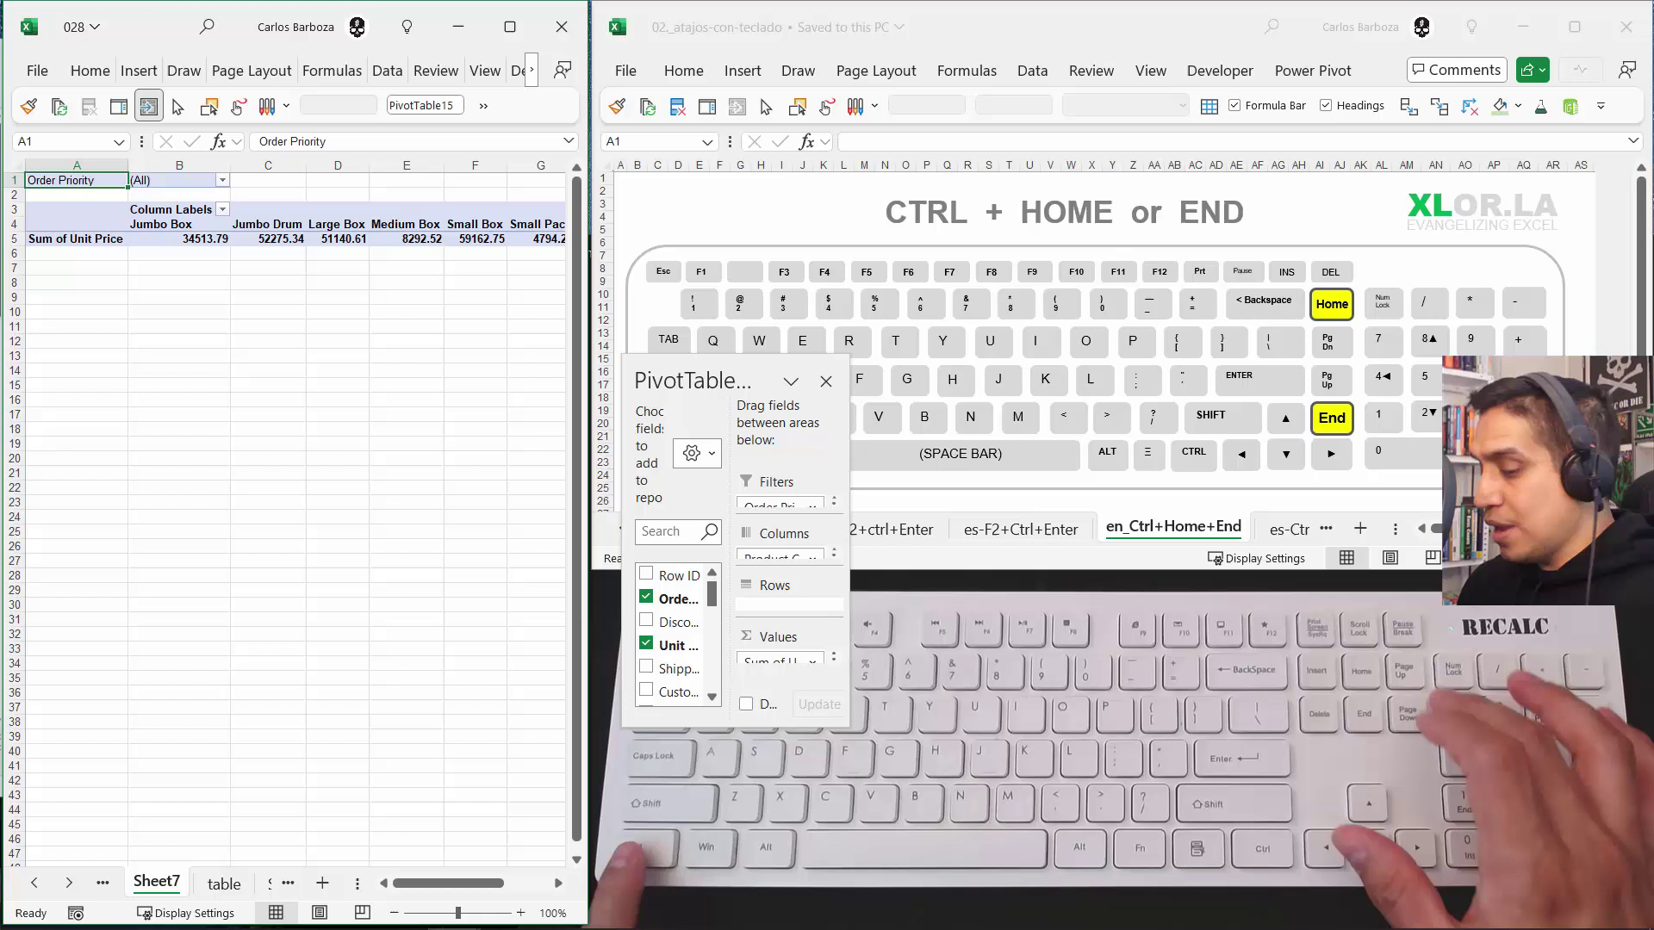
key("ctrl+Page_Up")
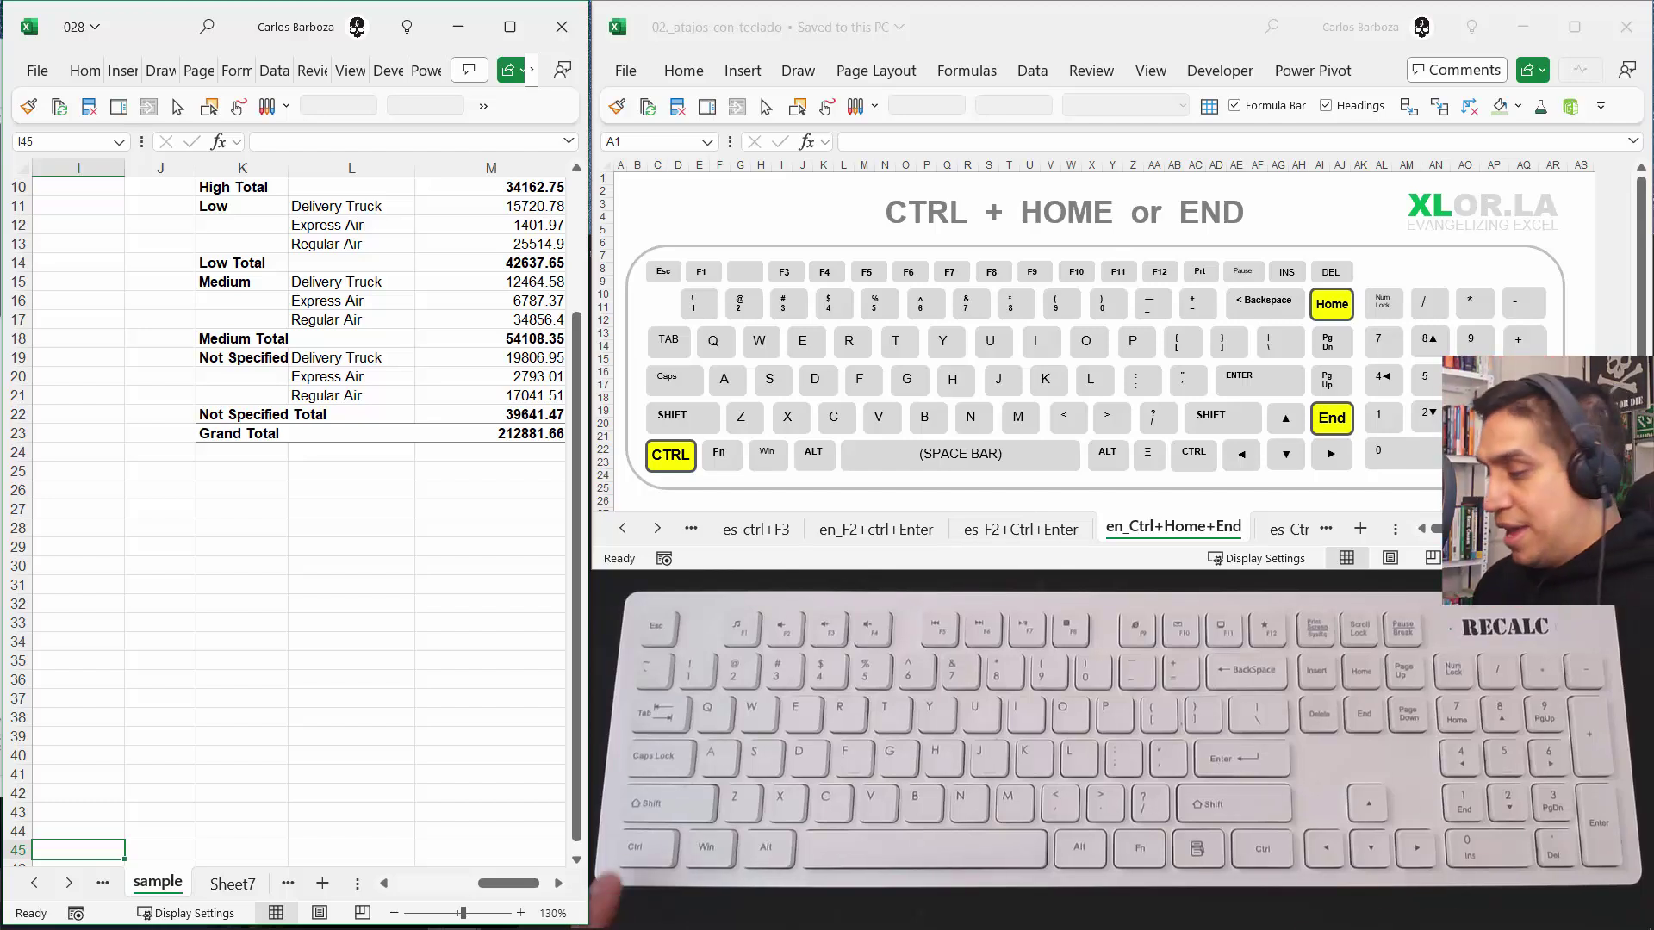
key("ctrl+Home")
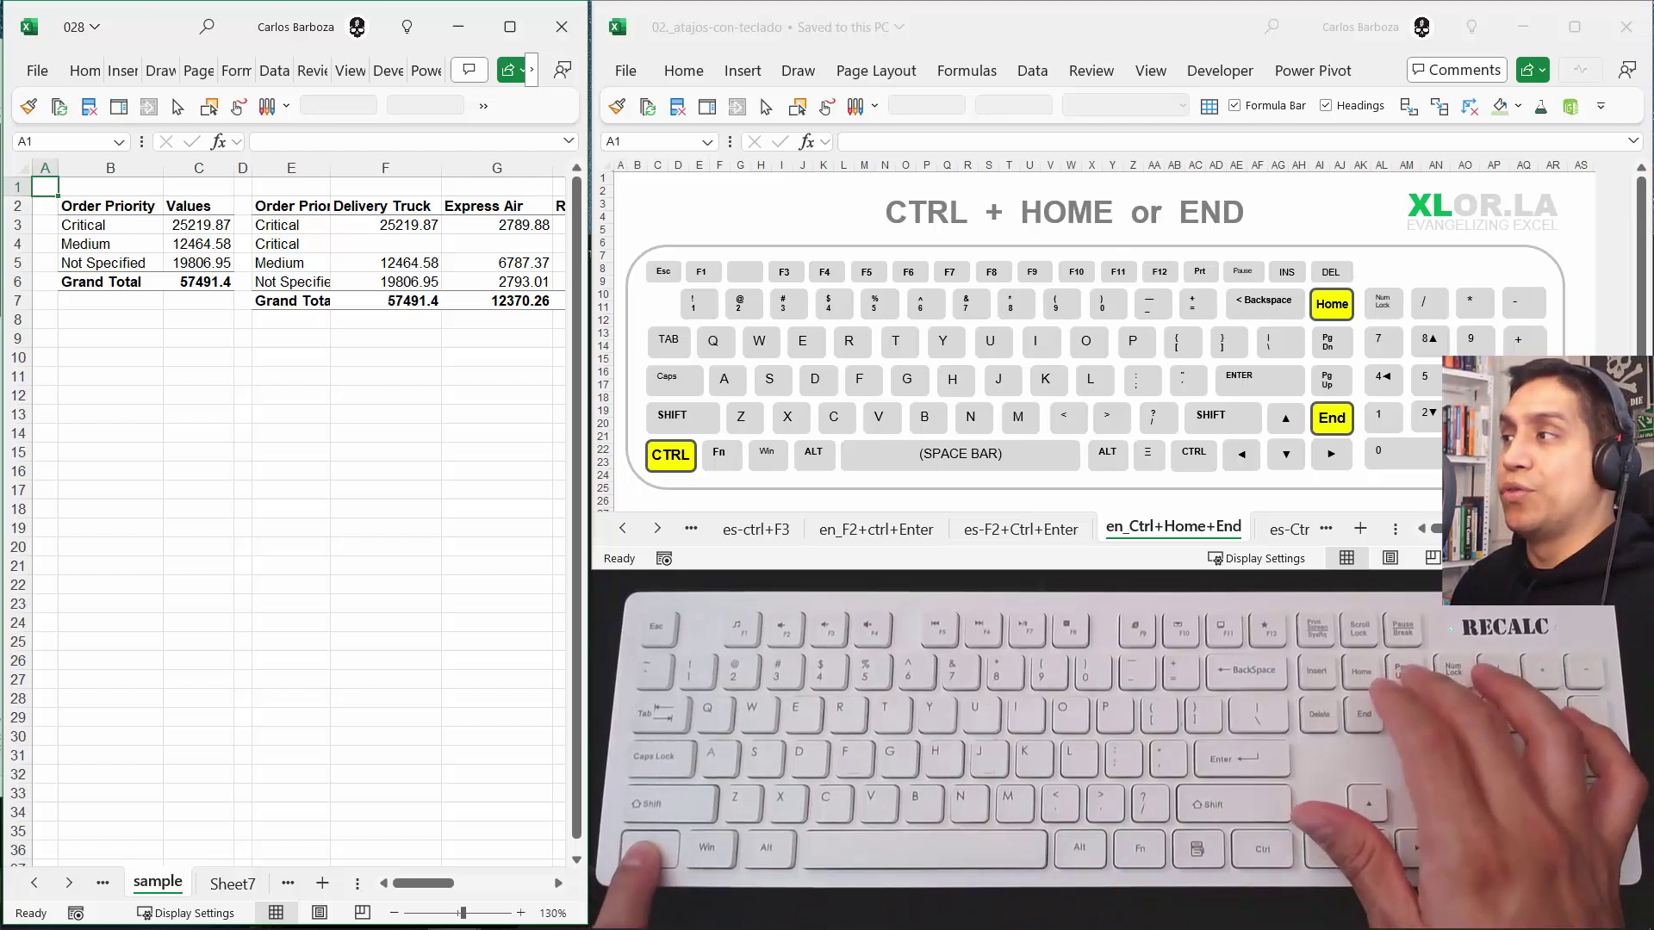
key("ctrl+Page_Up")
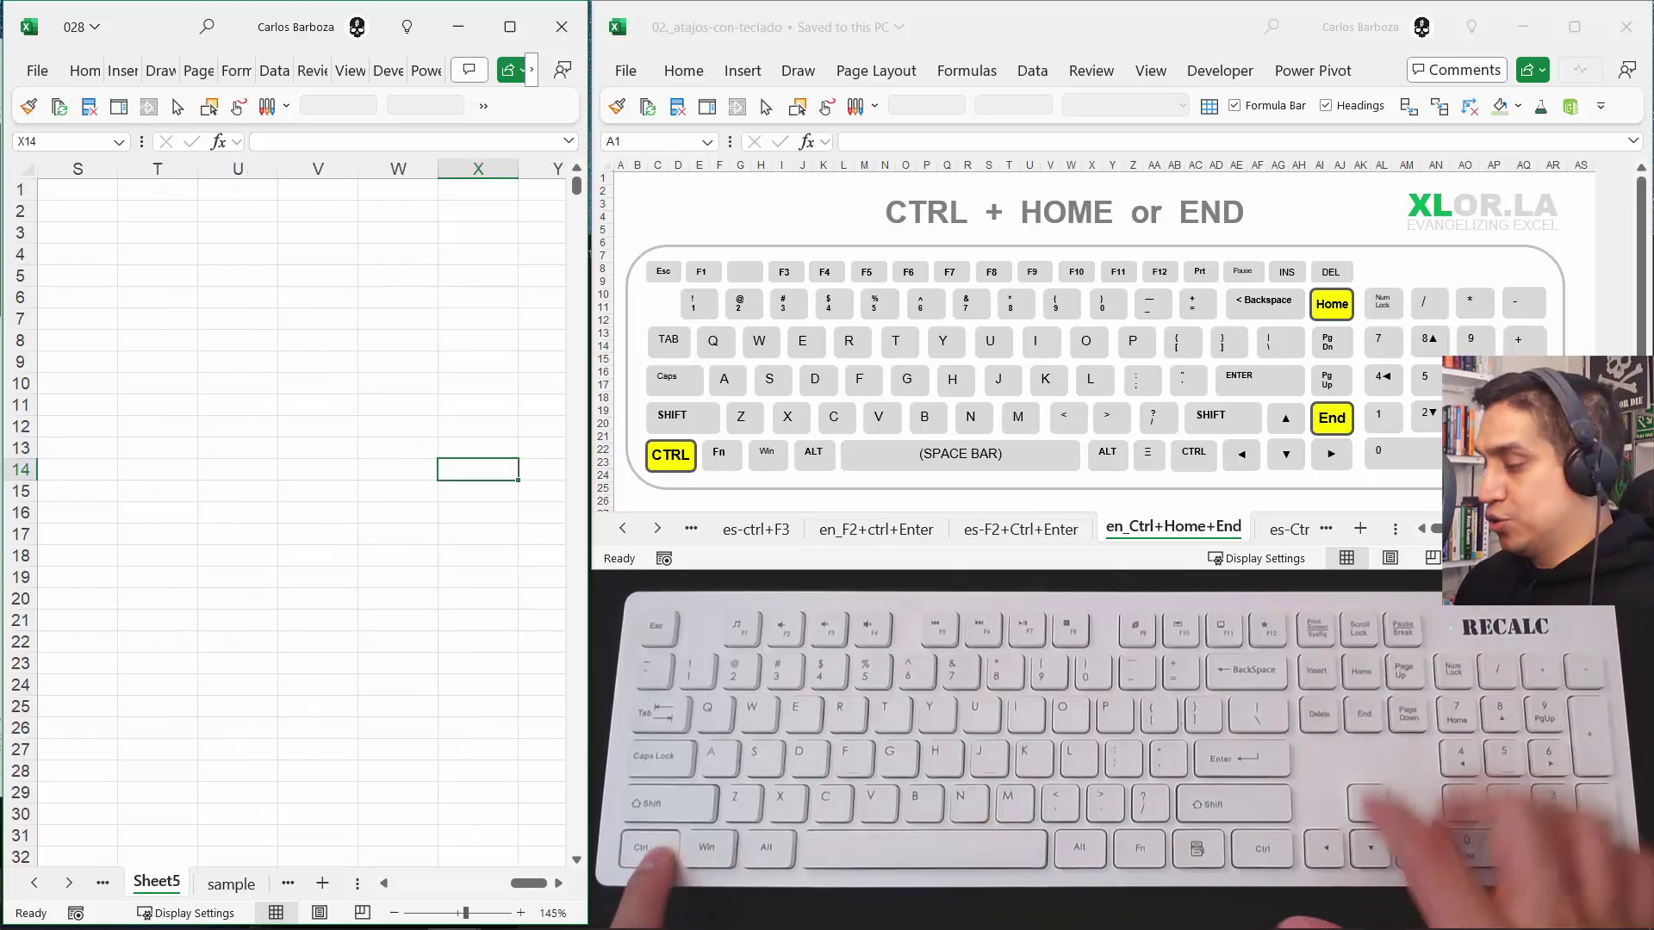
key("ctrl+Home")
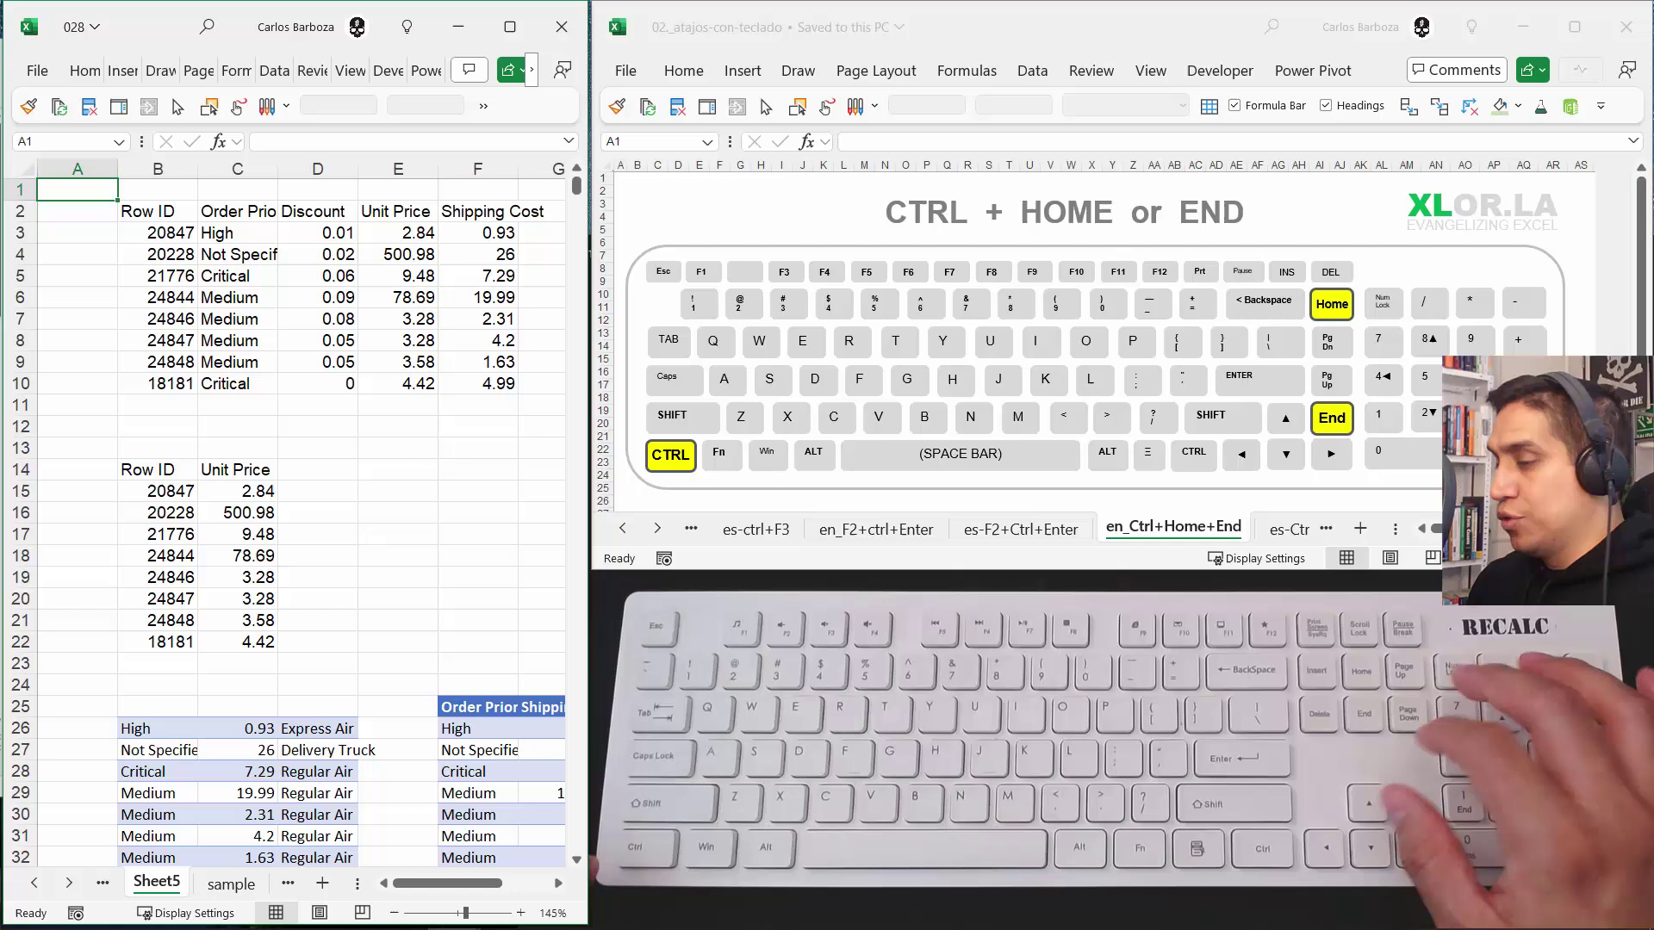
- Move back through CtrlQ and Sheet3 to the range sheet and jump to its first data cell, A2
key("ctrl+Page_Up")
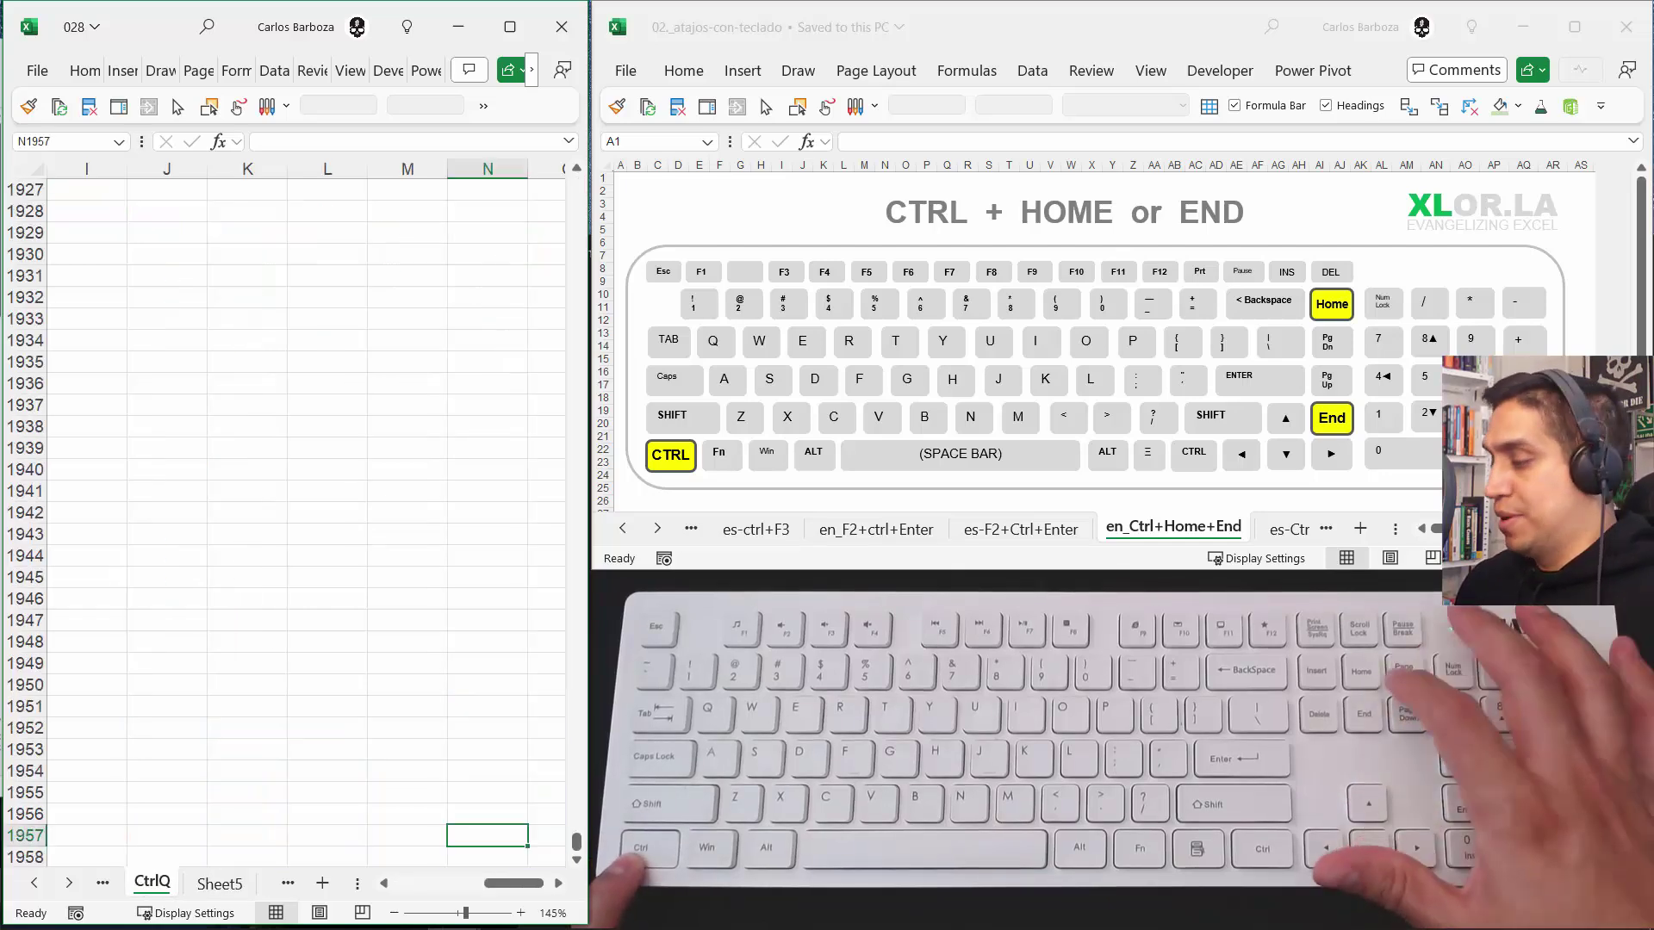
key("ctrl+Home")
key("shift+F11")
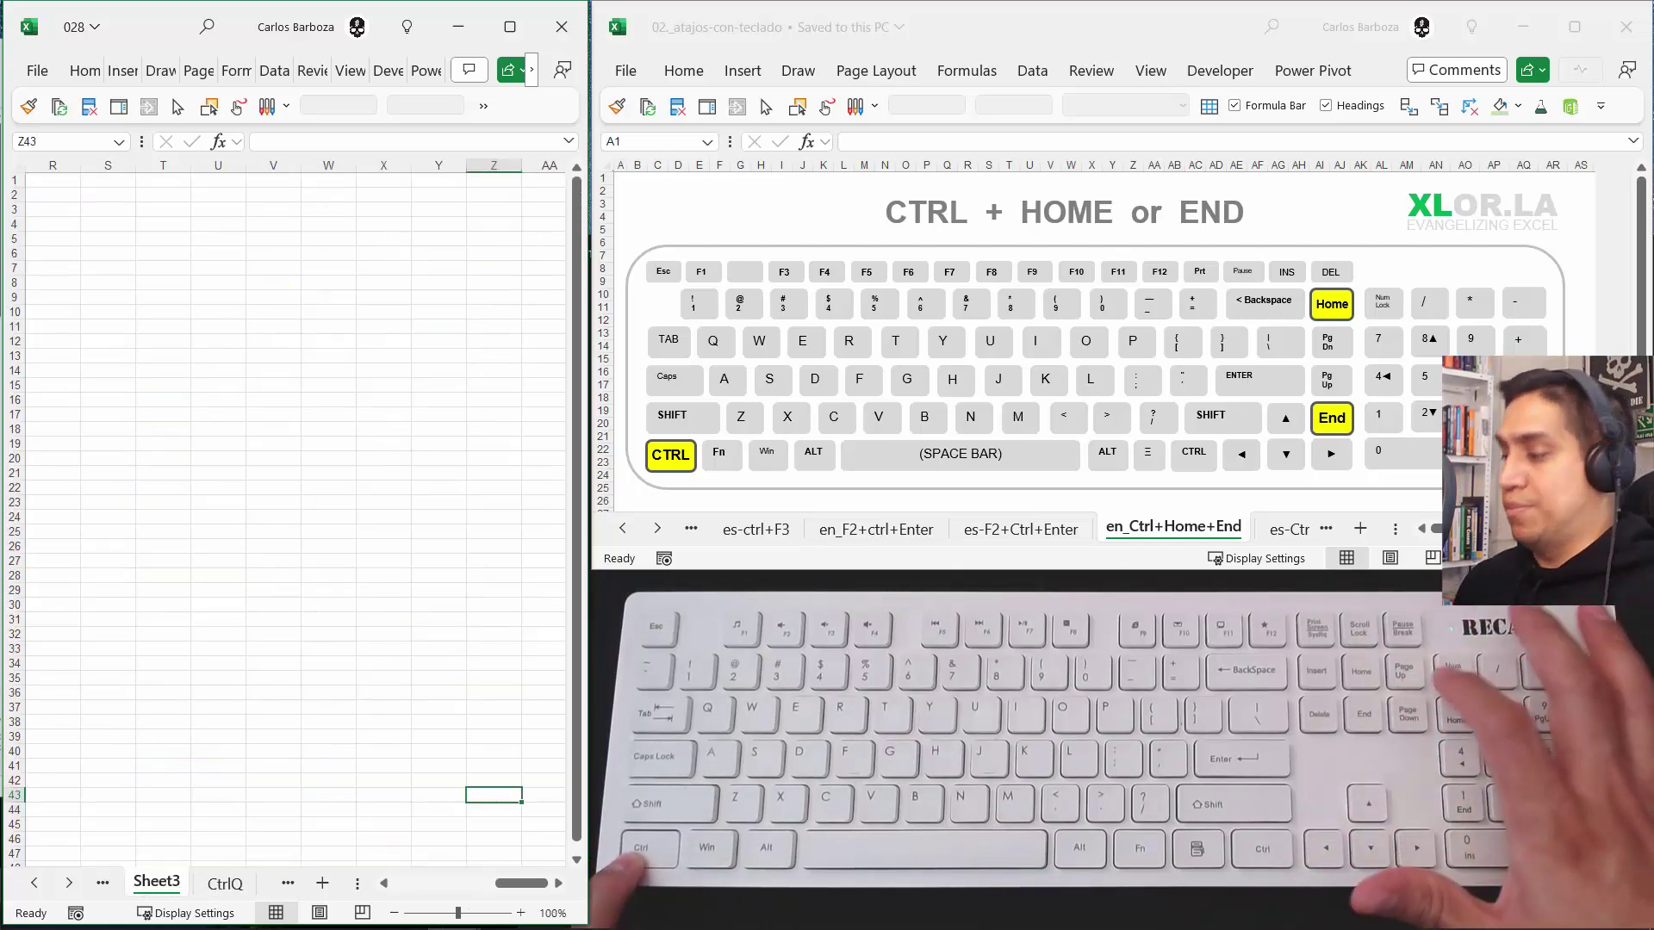
key("ctrl+Page_Up")
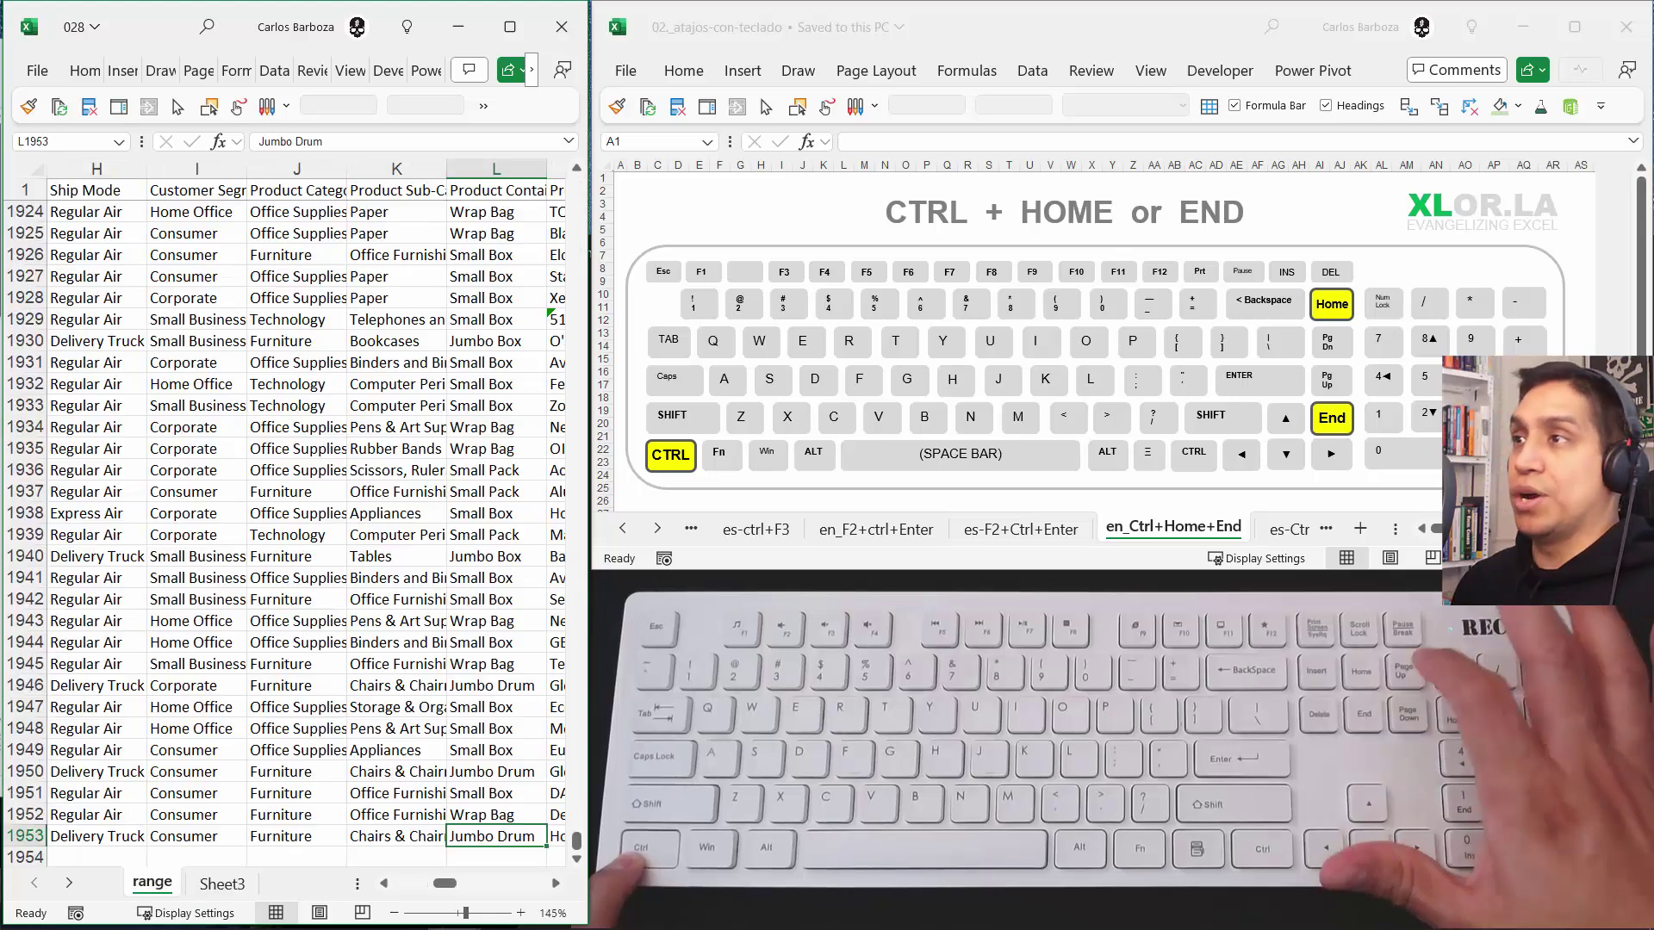
key("ctrl+Home")
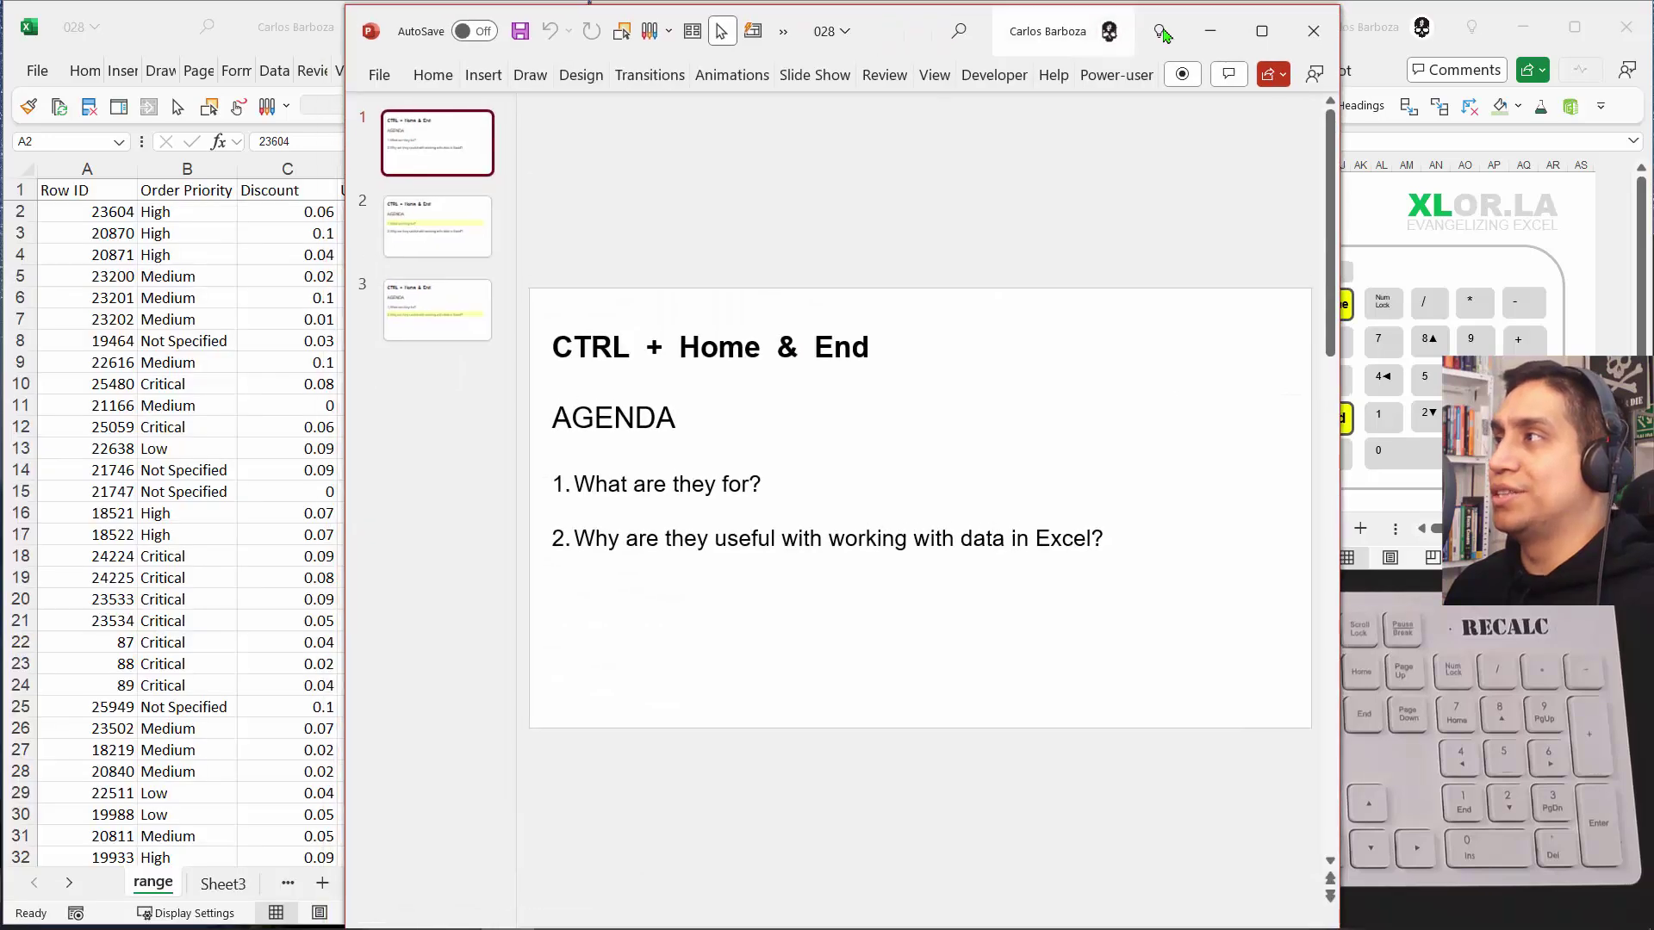
- Maximize the presentation and advance from agenda slide 2 to slide 3
left_click(1249, 35)
left_click(204, 340)
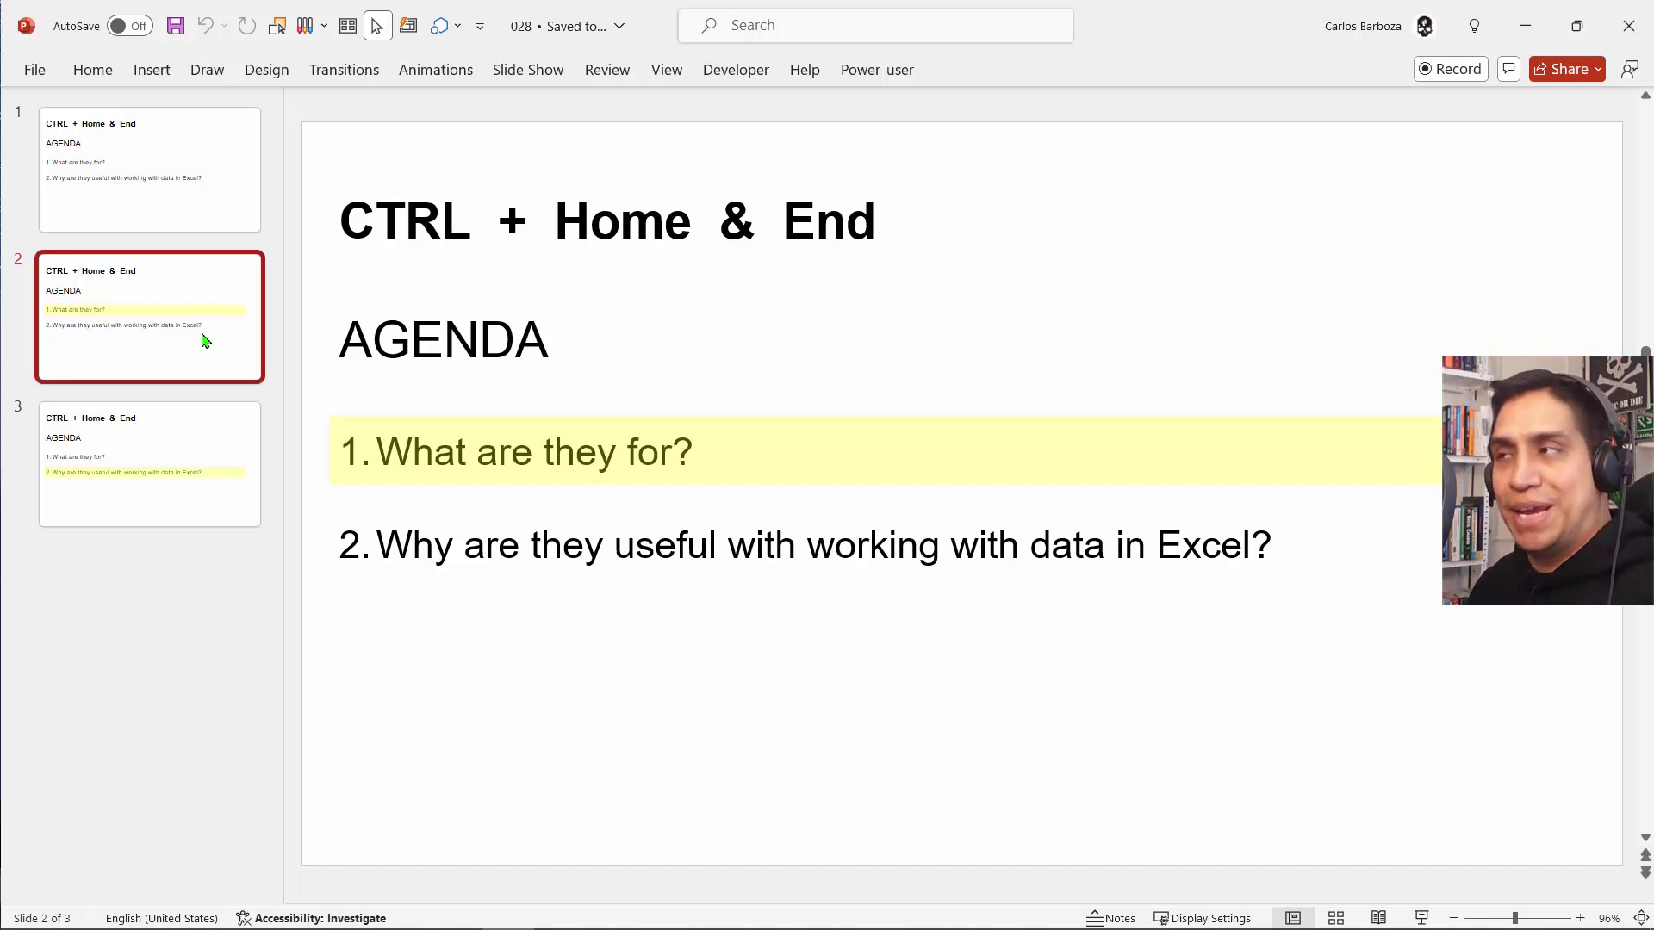
key("Down")
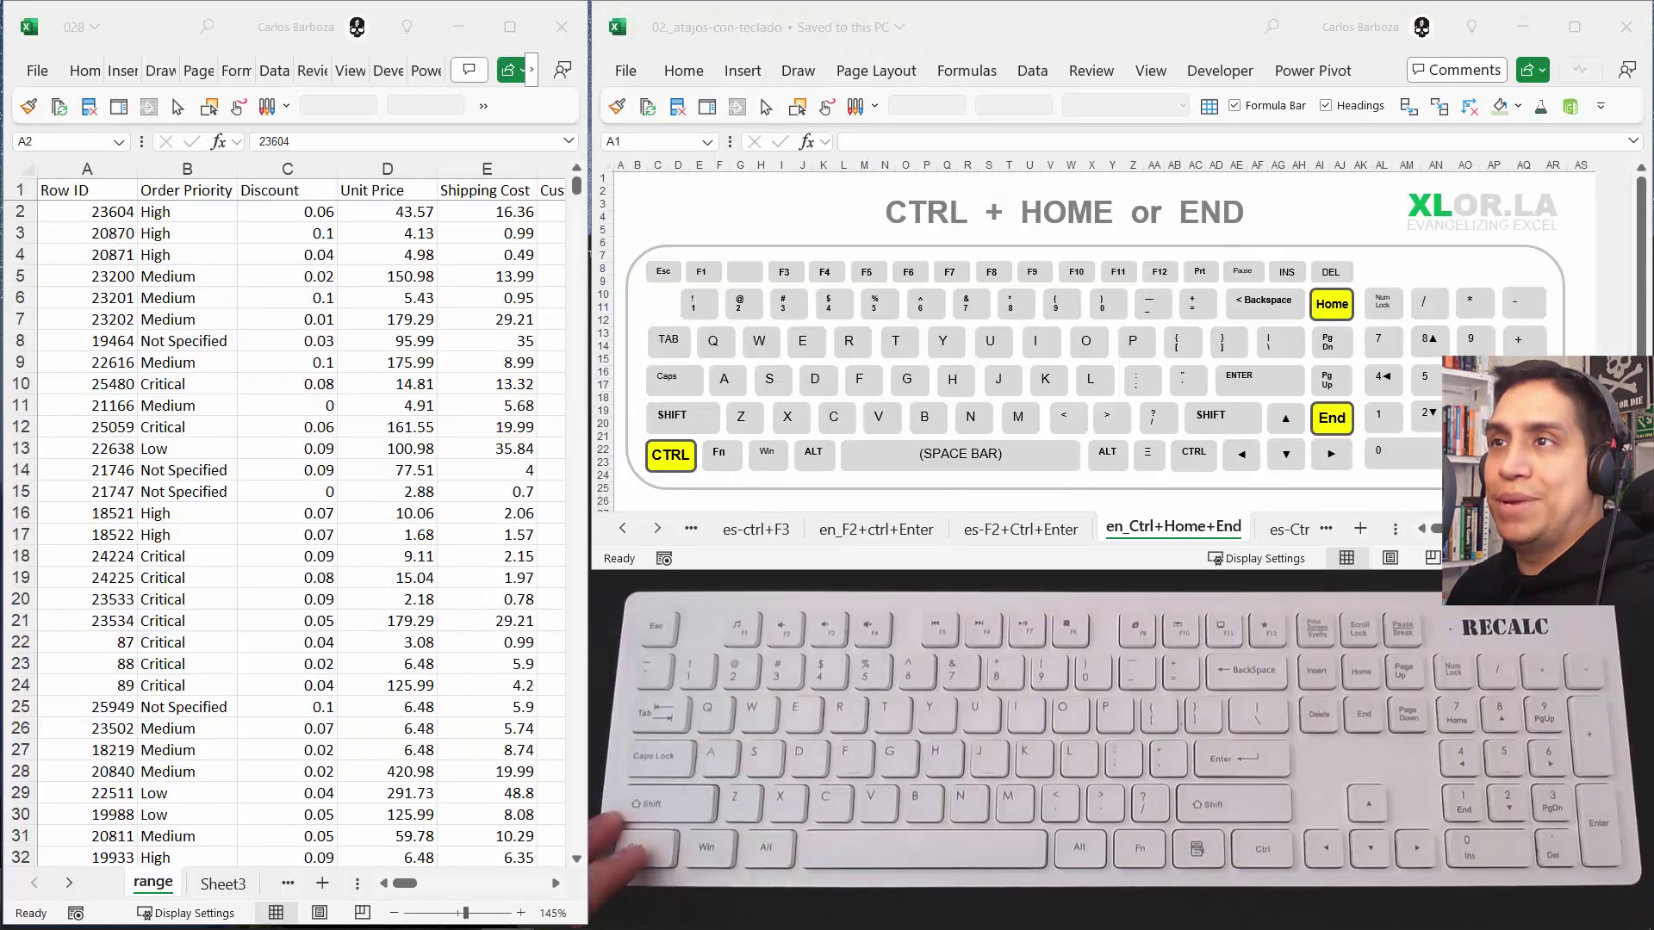
- From A1, confirm the range sheet's last used cell is AA1953, then switch to Sheet3
left_click(92, 191)
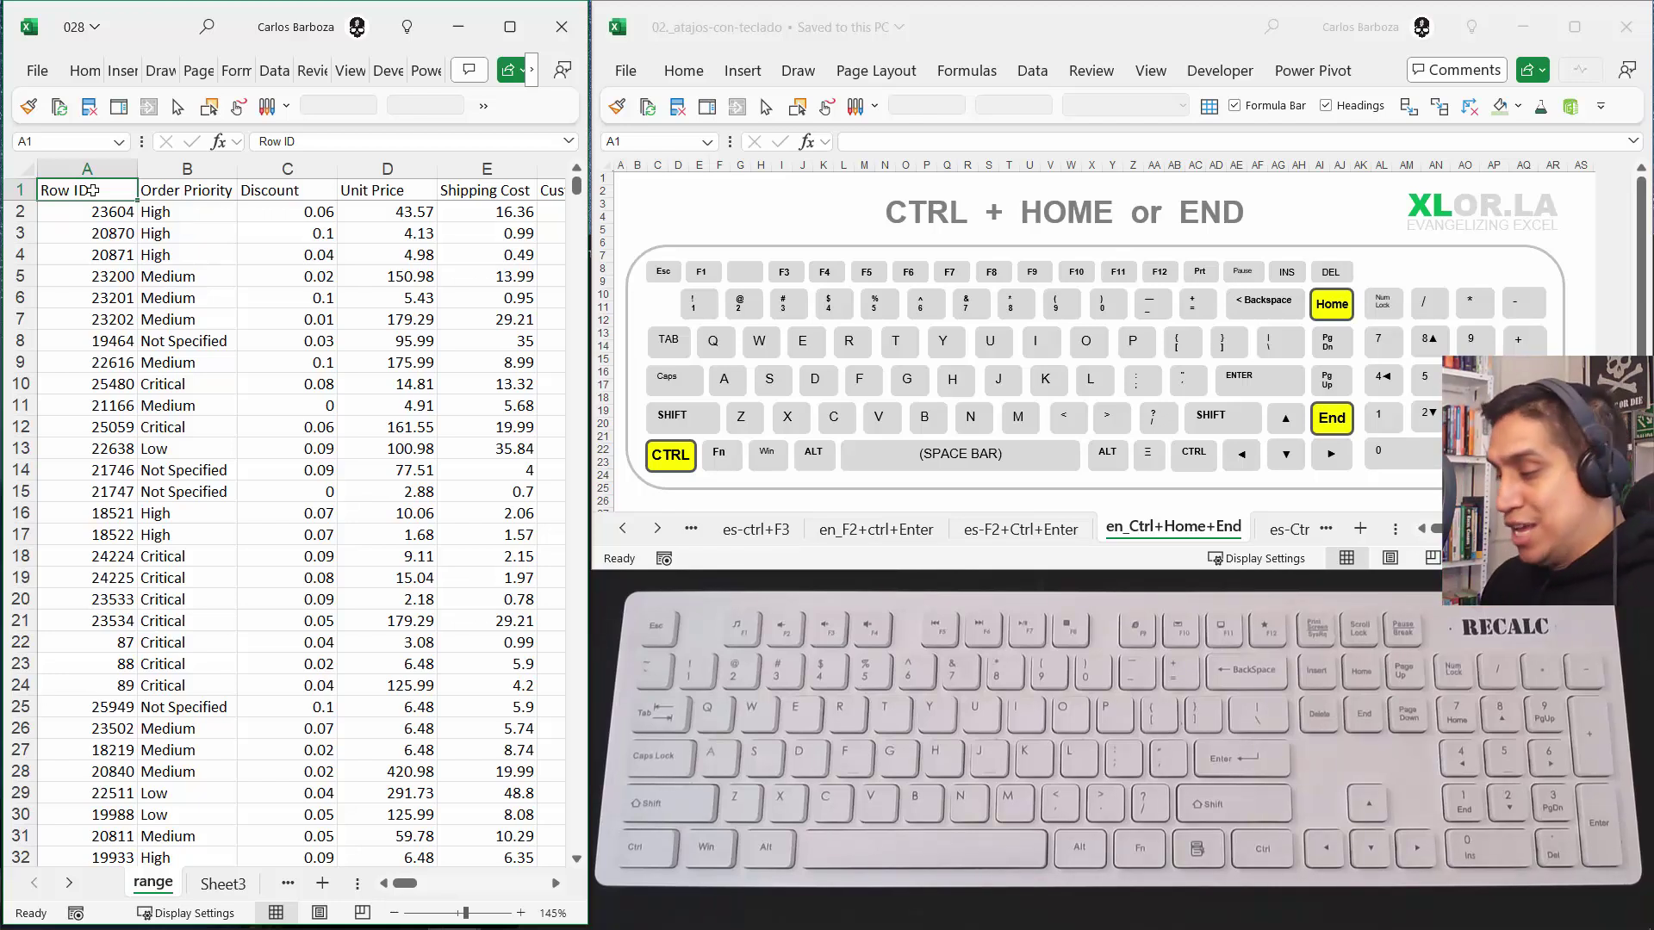
key("ctrl+End")
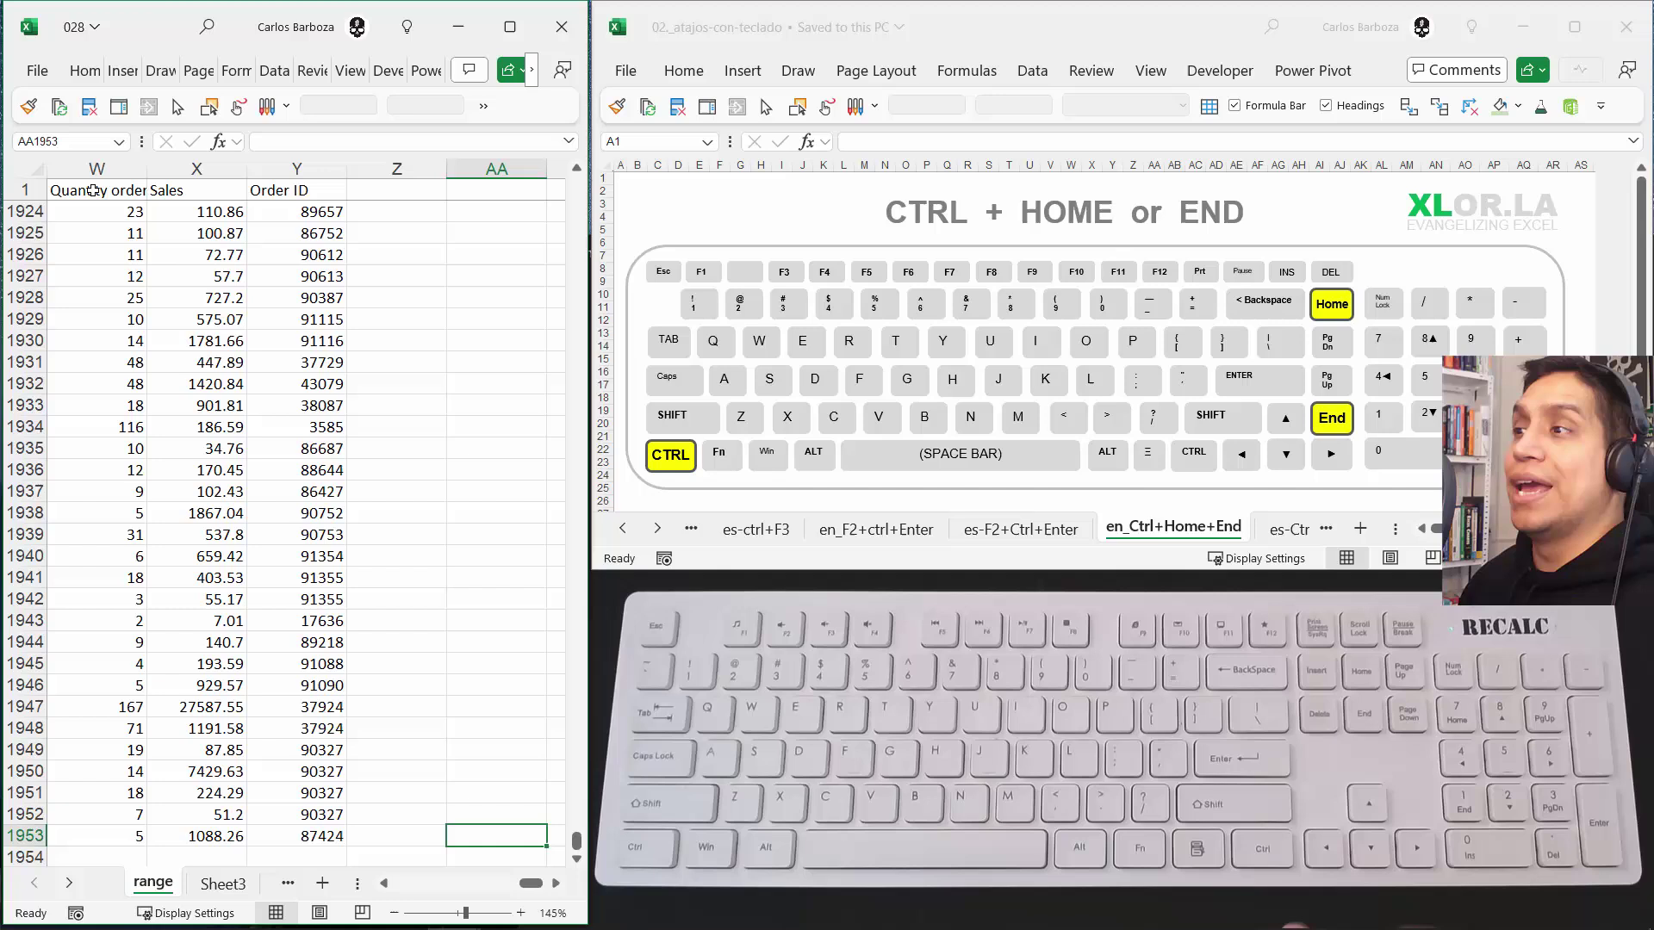
key("Down")
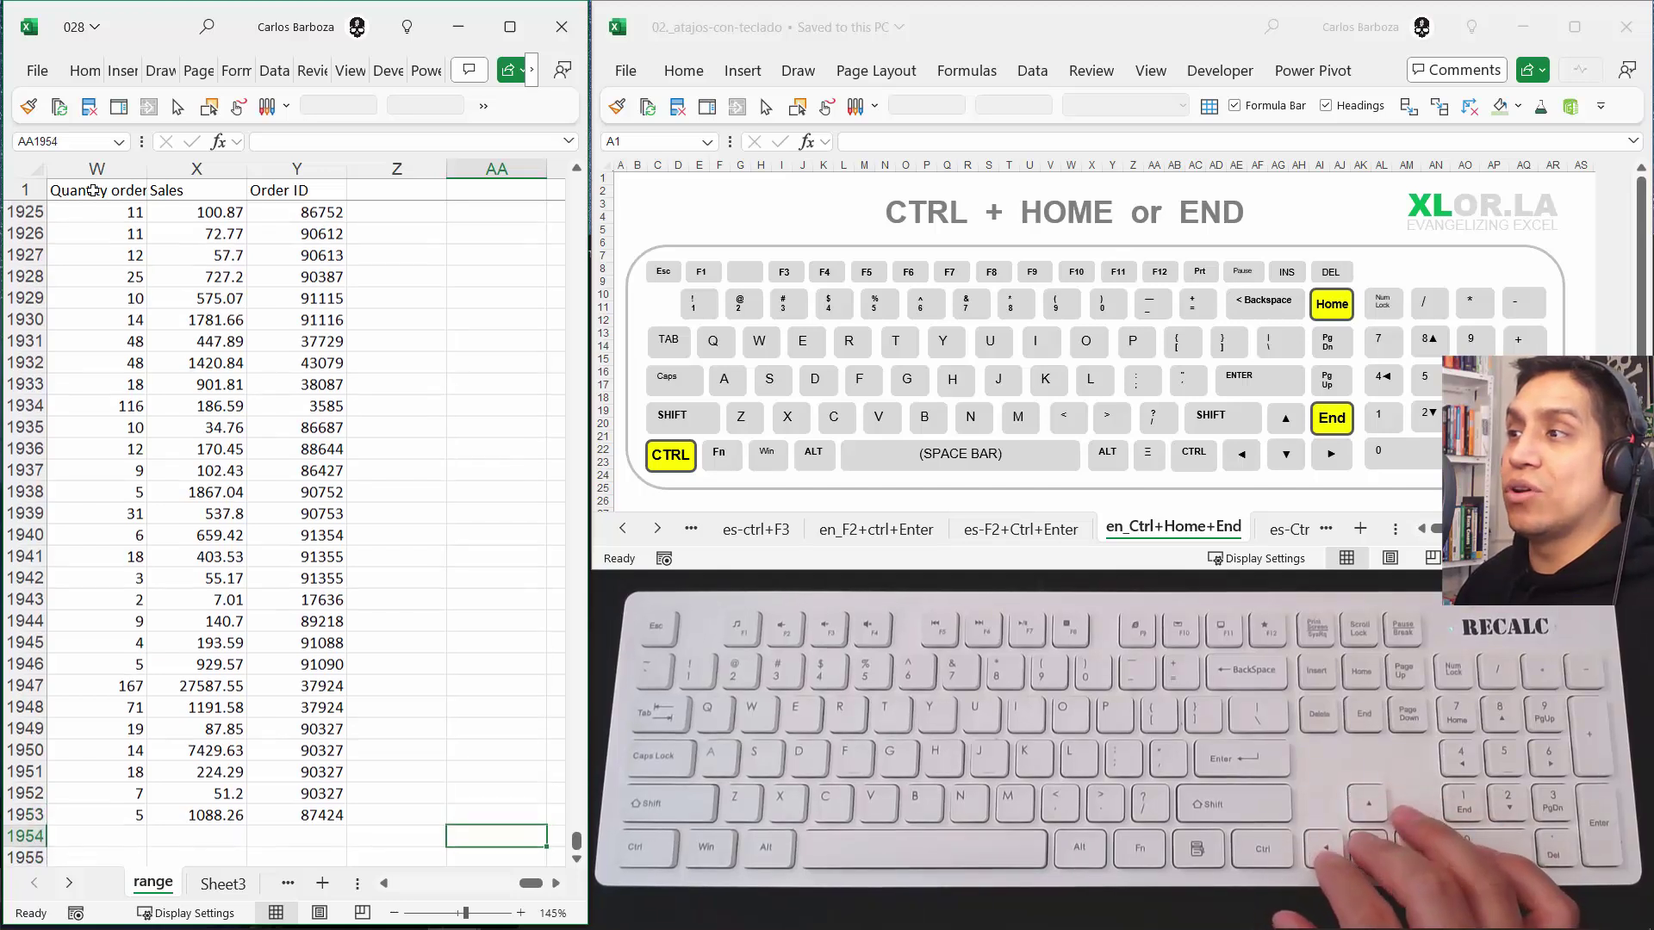
key("Up")
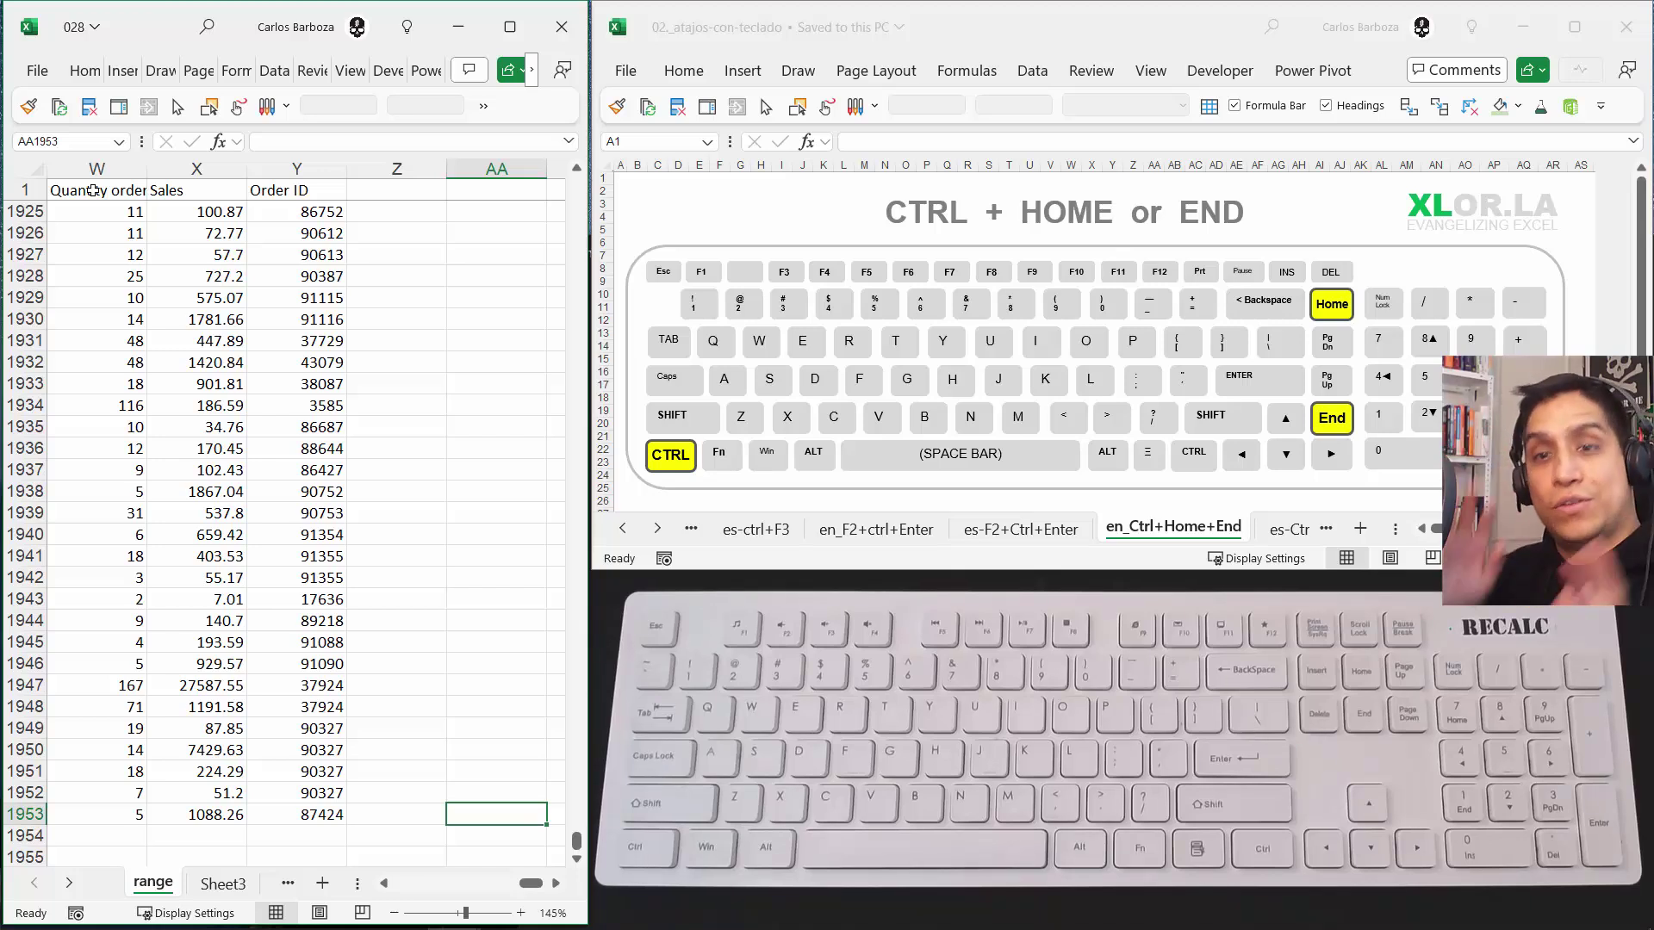
key("ctrl+Page_Down")
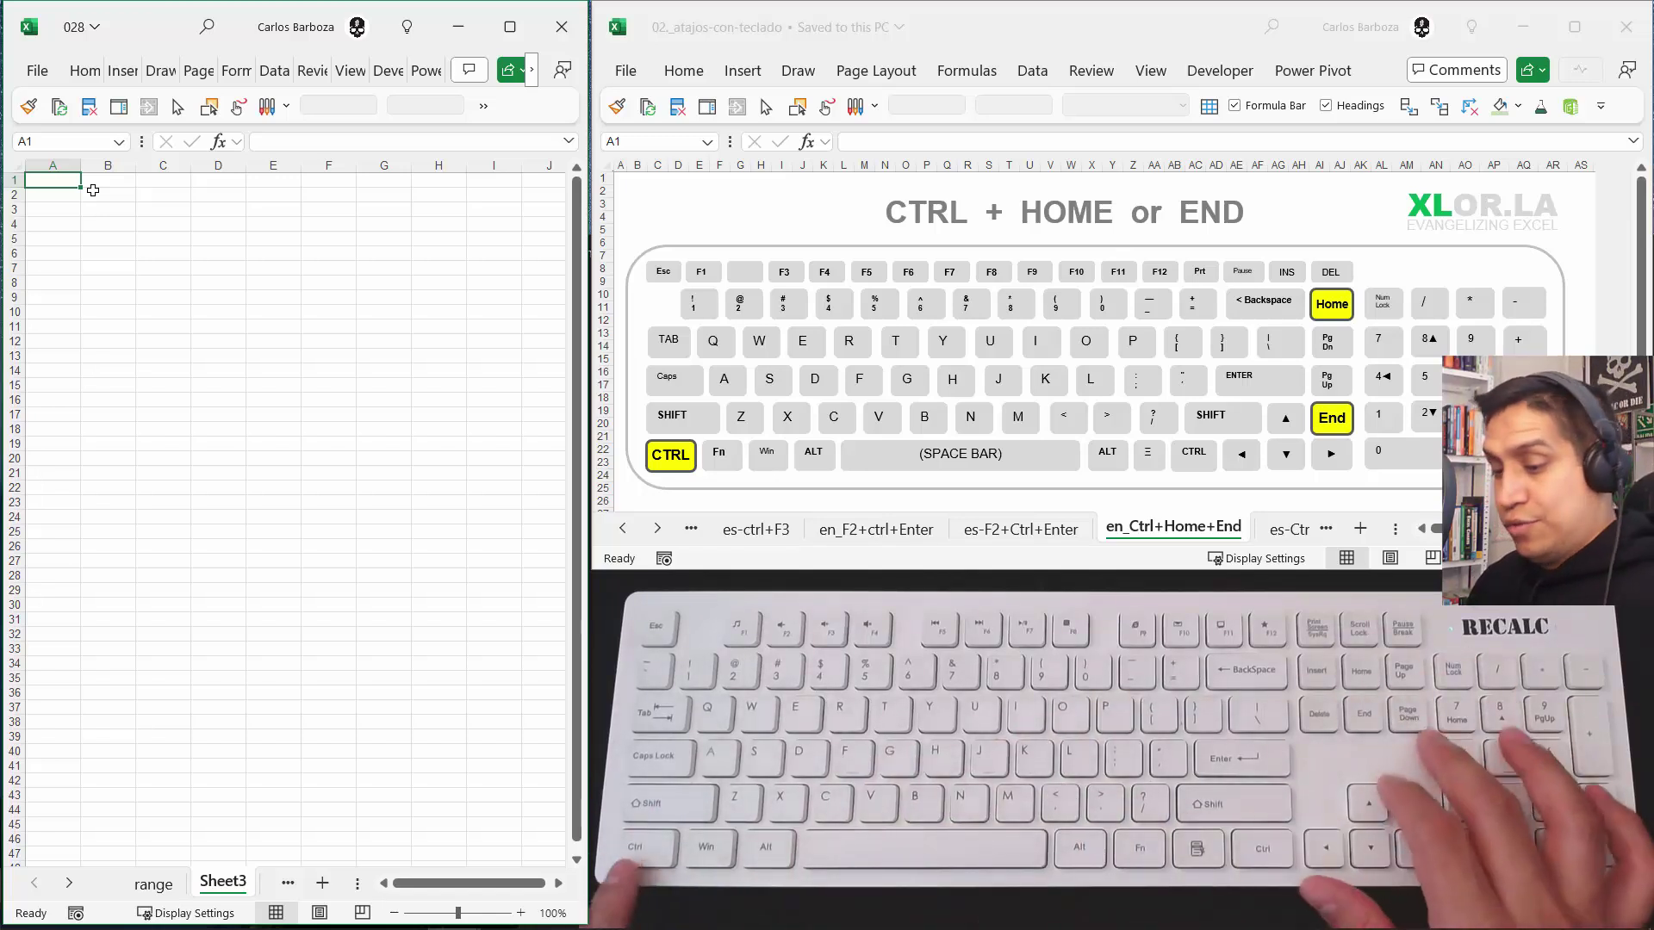
- Jump to CtrlQ's last used cell, zooming out to check the data's end and back in
key("ctrl+Page_Down")
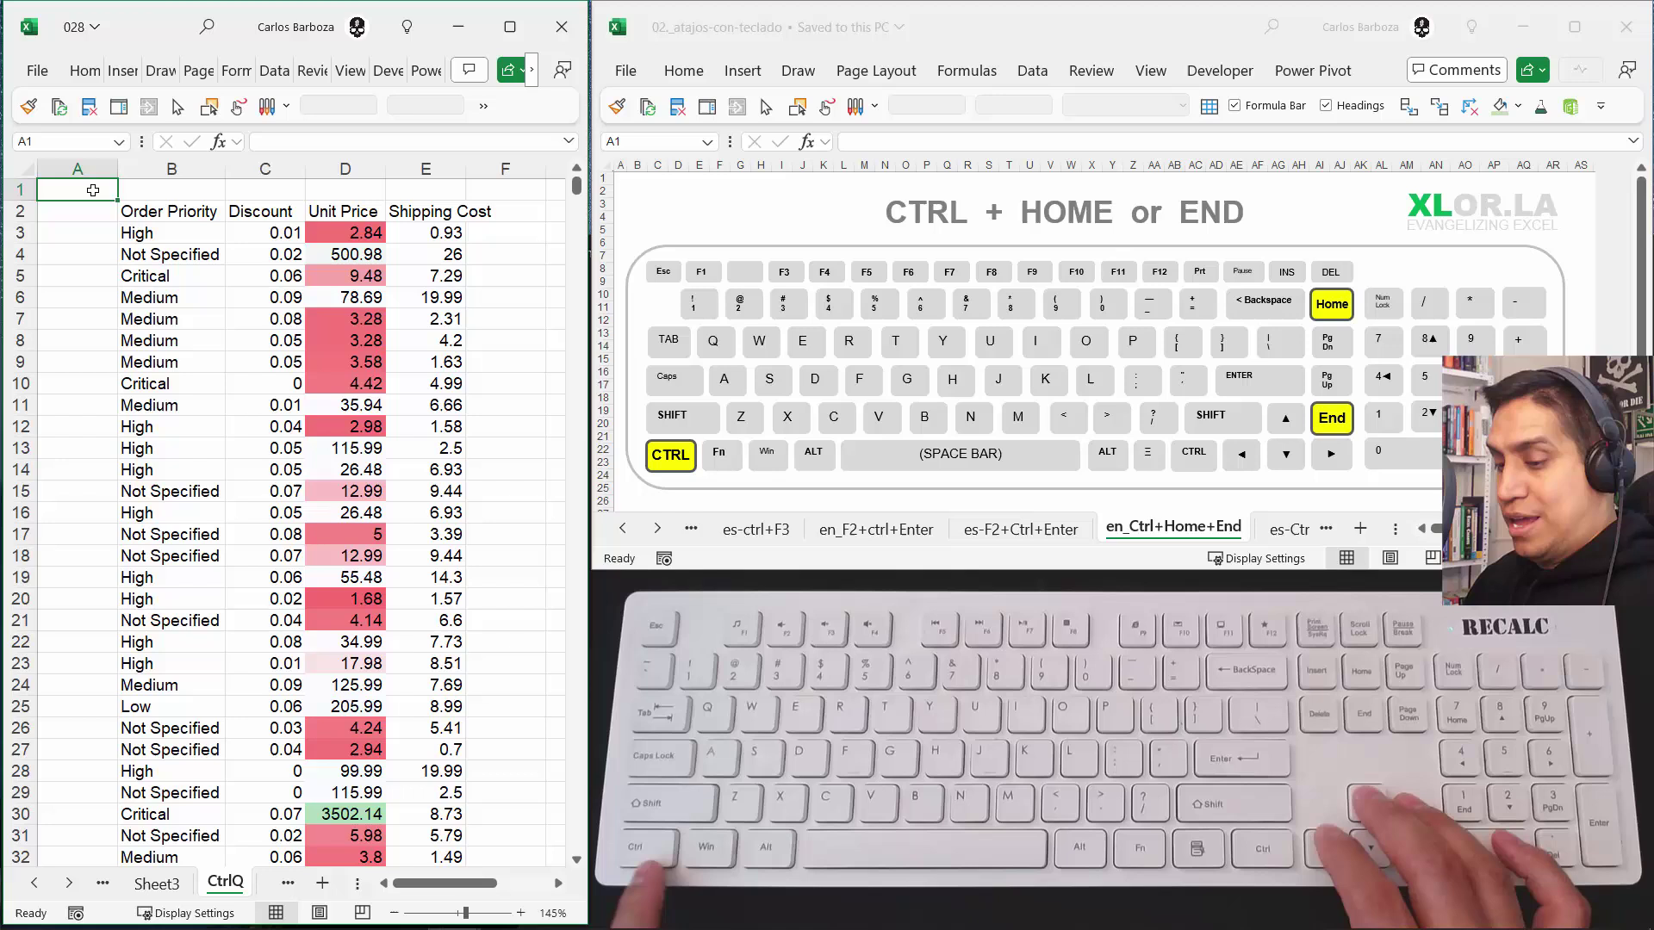
key("ctrl+End")
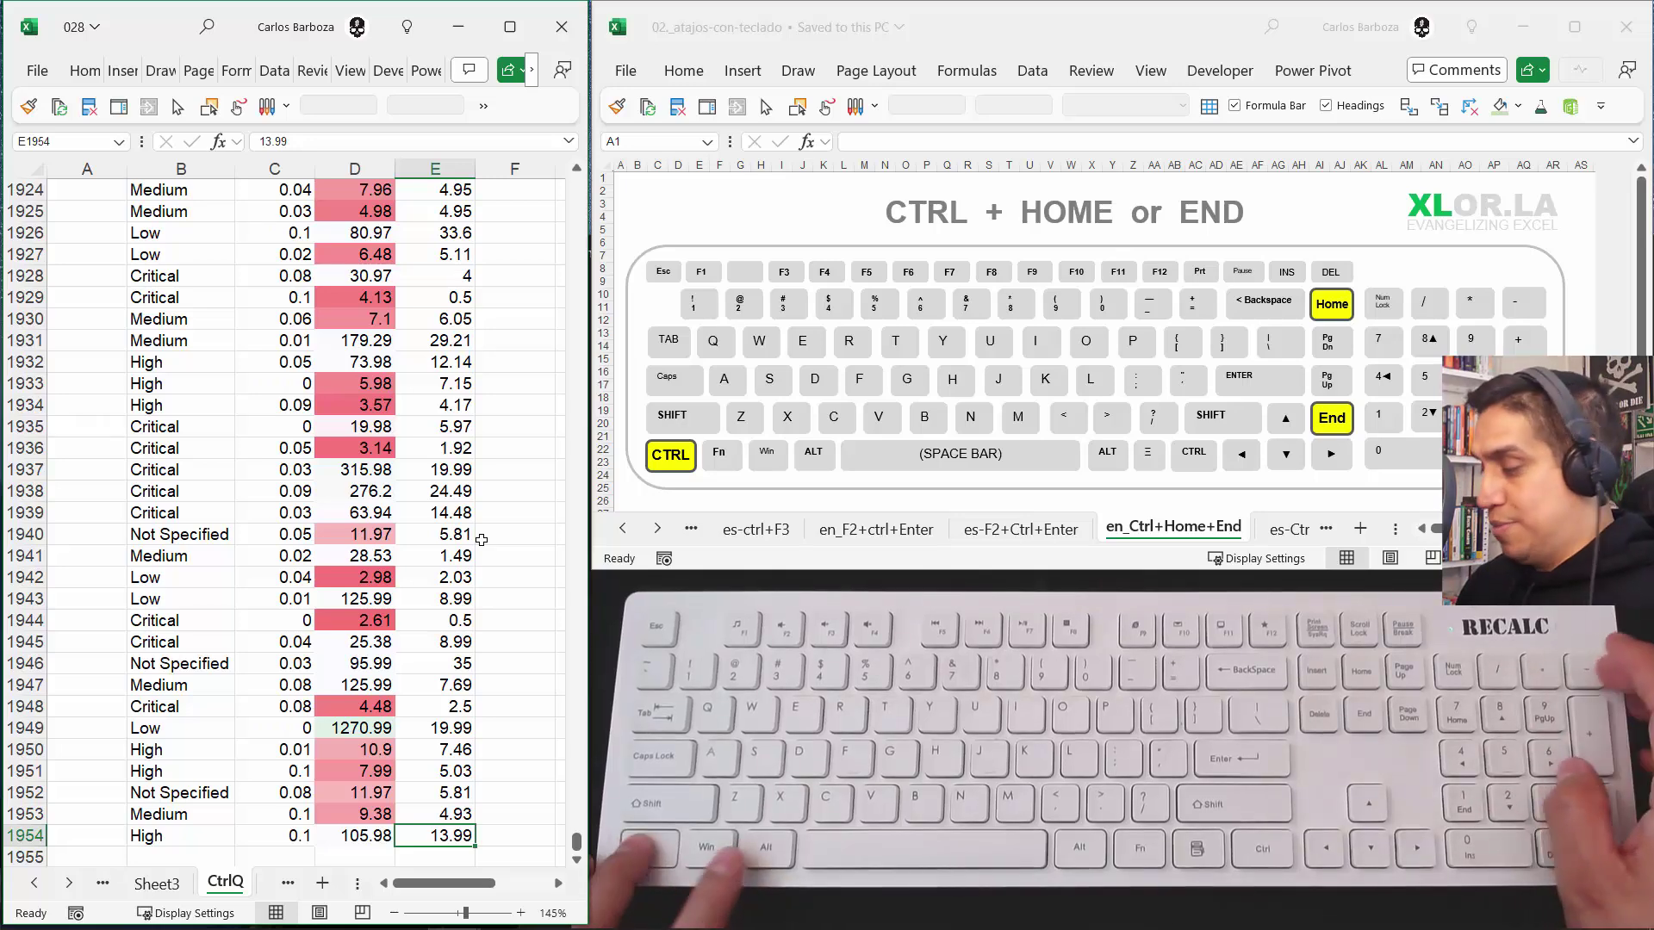
key("ctrl+alt+minus")
key("ctrl+alt+minus")
key("ctrl+alt+minus")
key("ctrl+alt+minus")
key("ctrl+alt+minus")
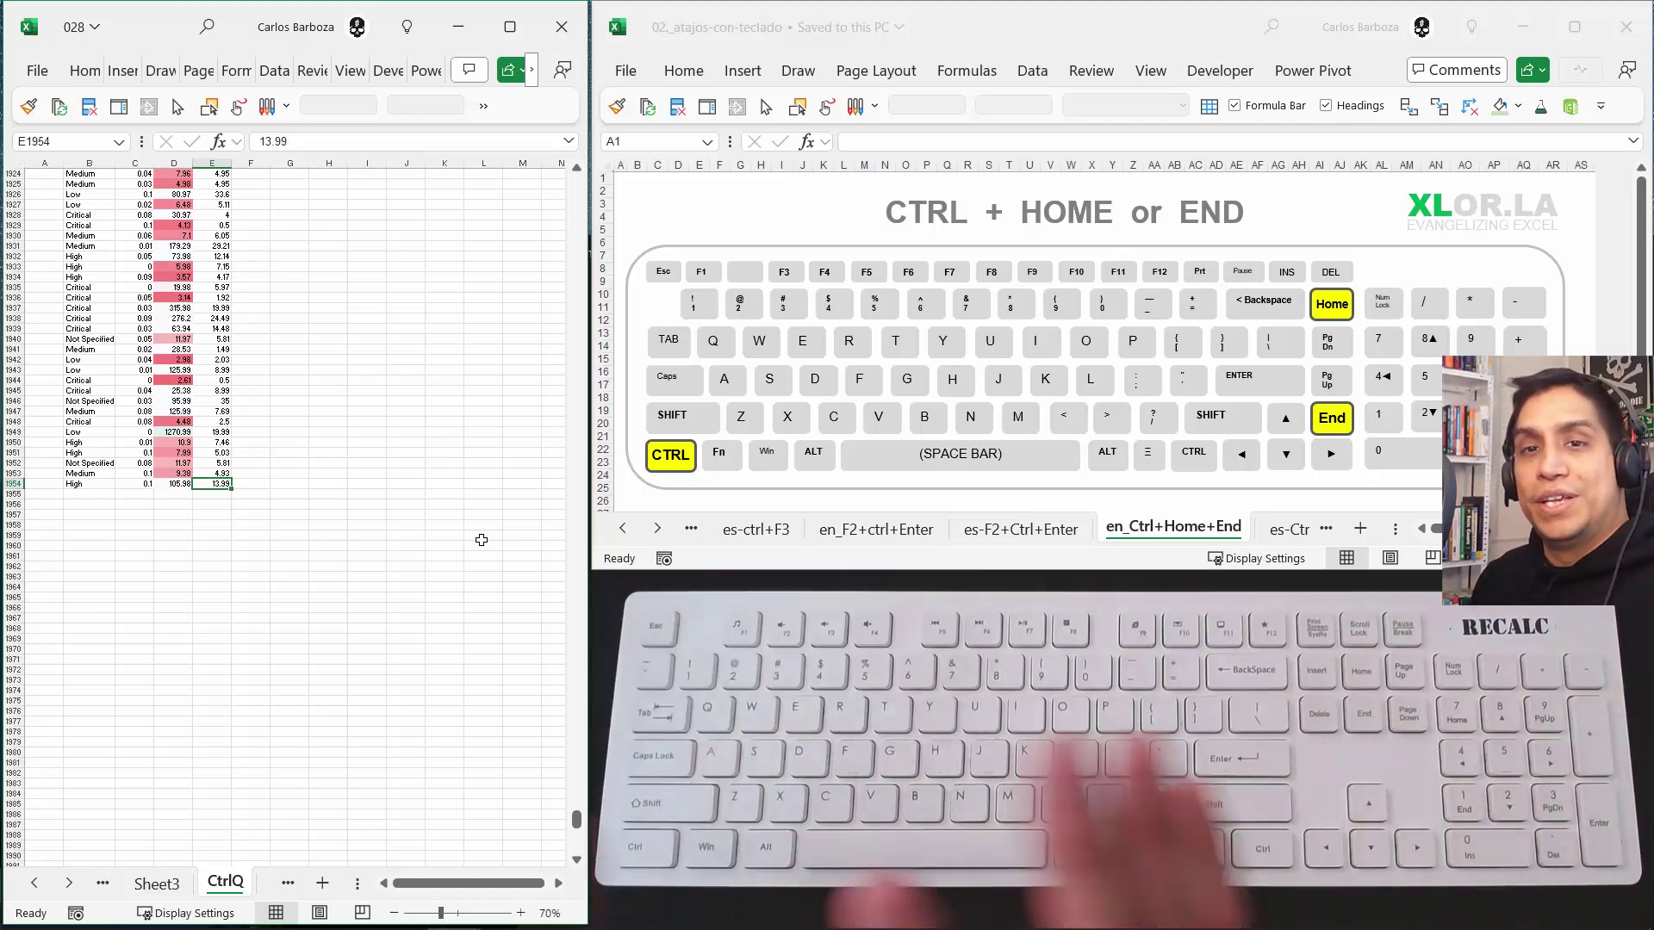
key("ctrl+alt+KP_Add")
key("ctrl+alt+KP_Add")
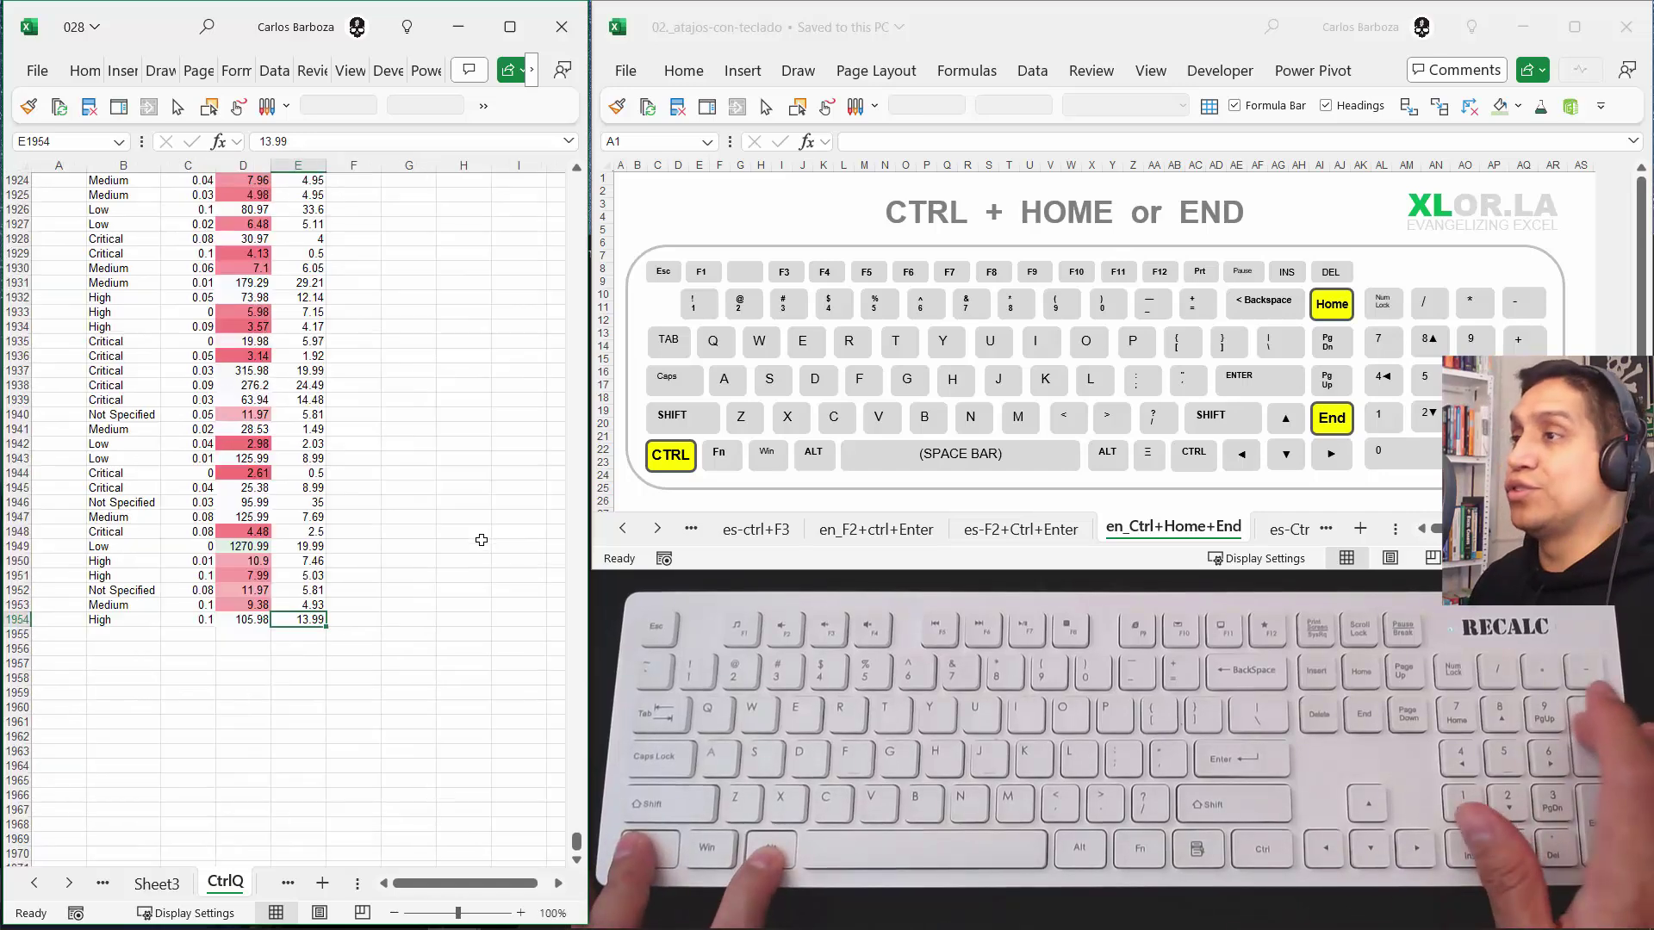
key("ctrl+alt+KP_Add")
- Jump to Sheet5's last used cell H1977, look around it, then move to the sample sheet
key("ctrl+Page_Down")
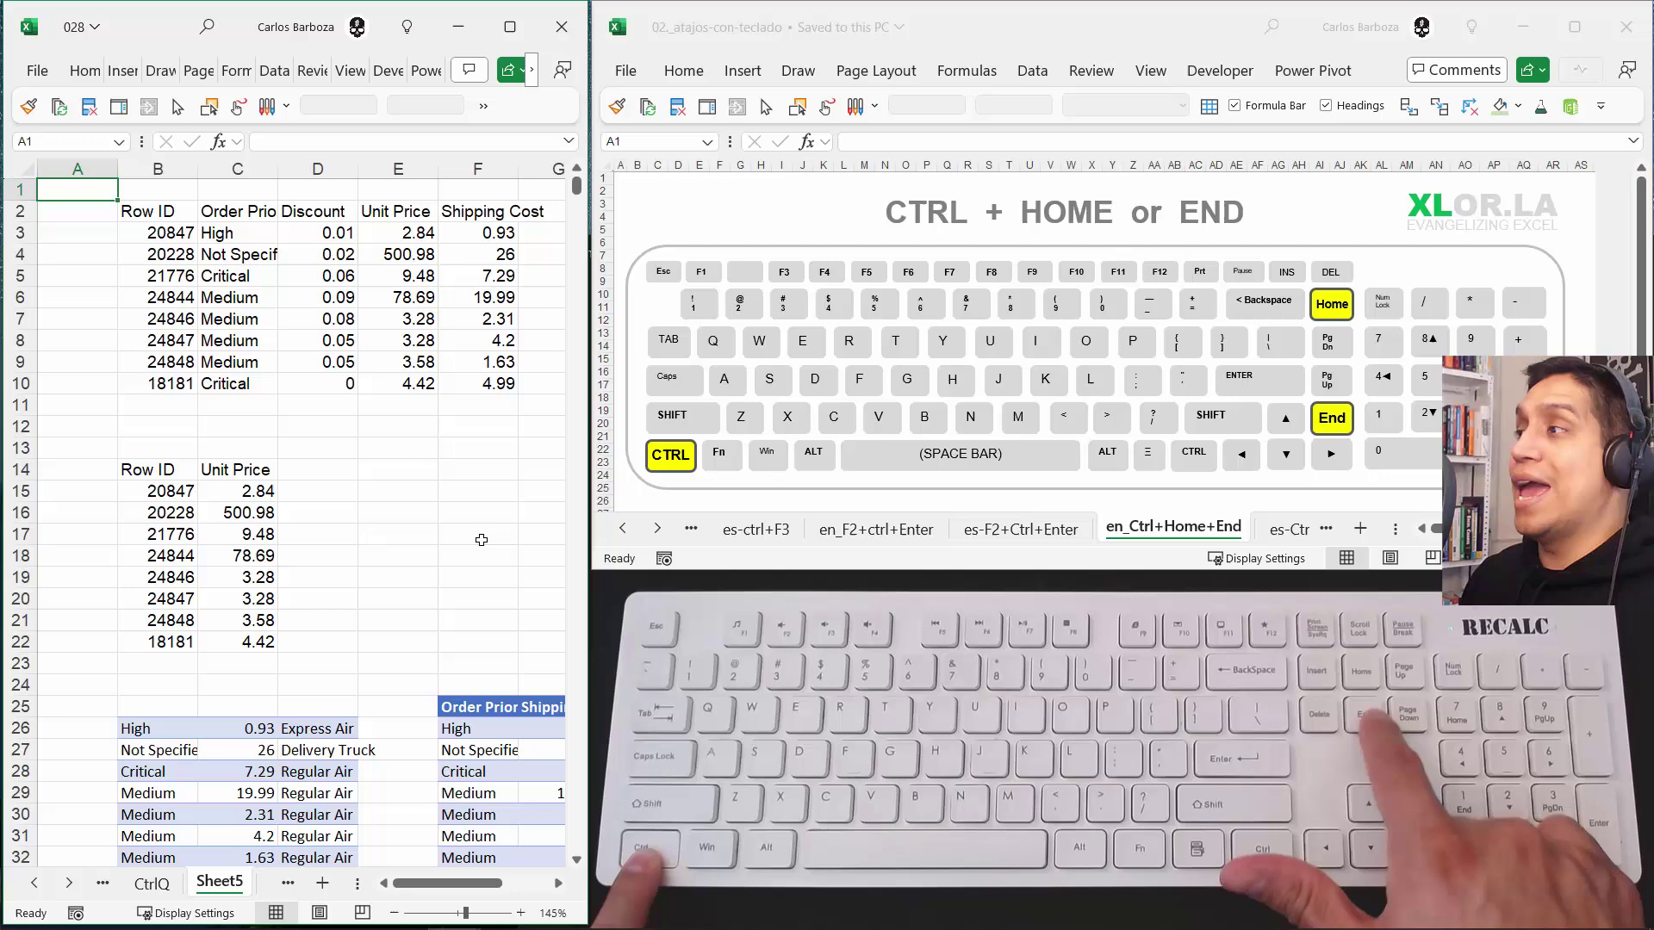
key("ctrl+End")
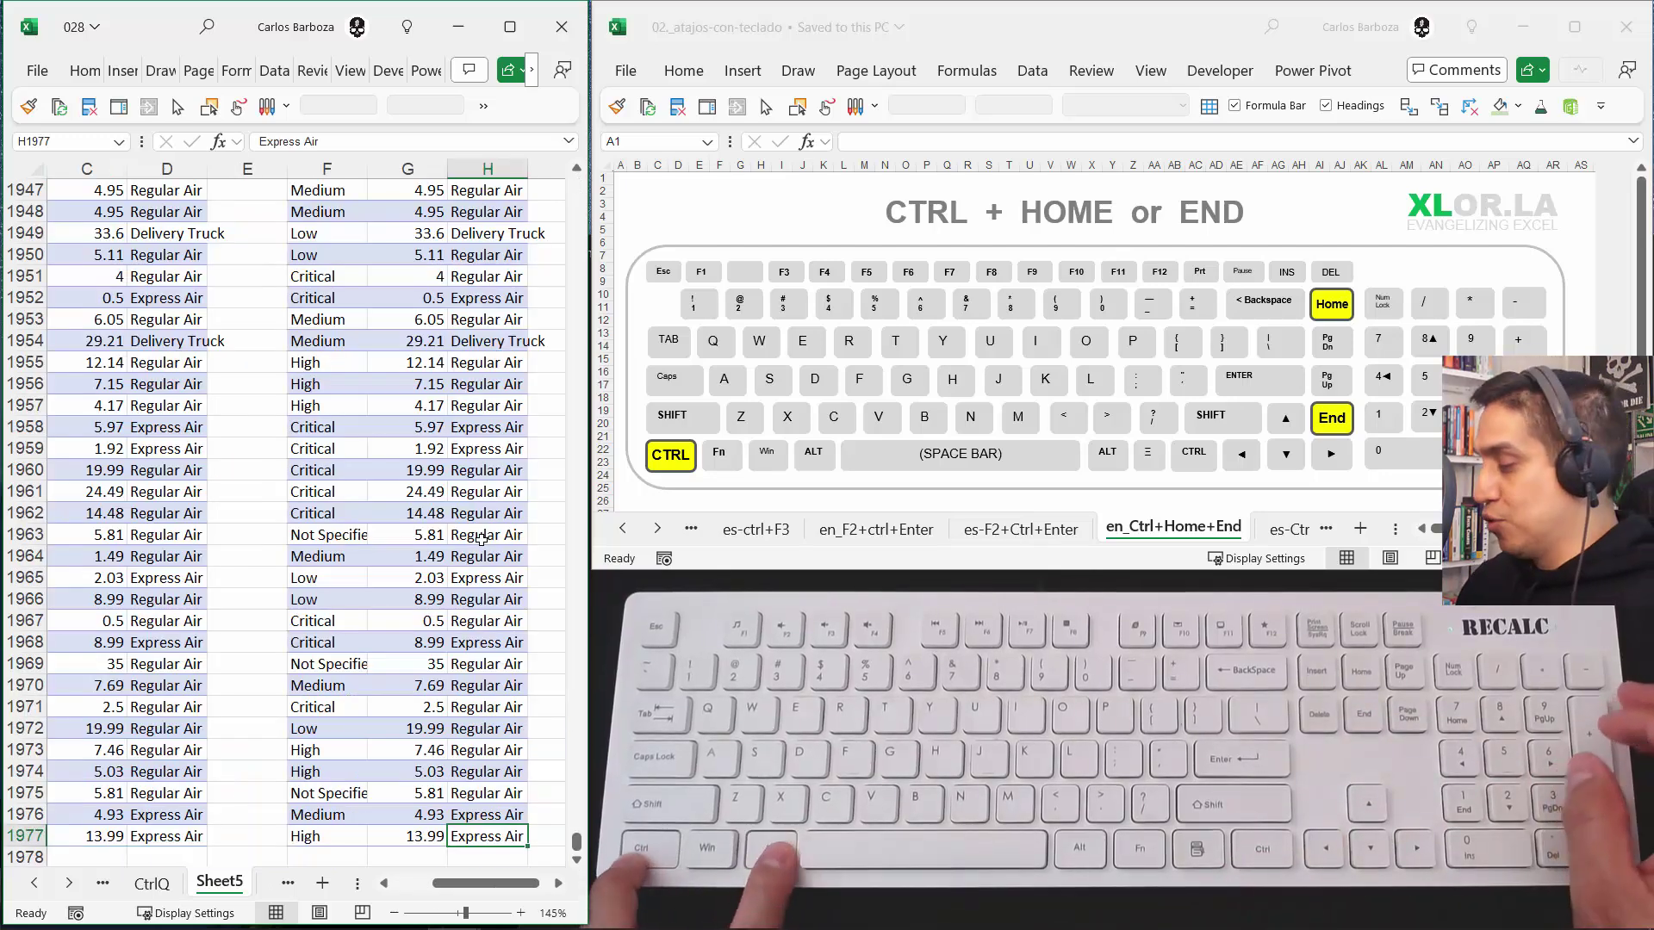
scroll(482, 540, "down", 5)
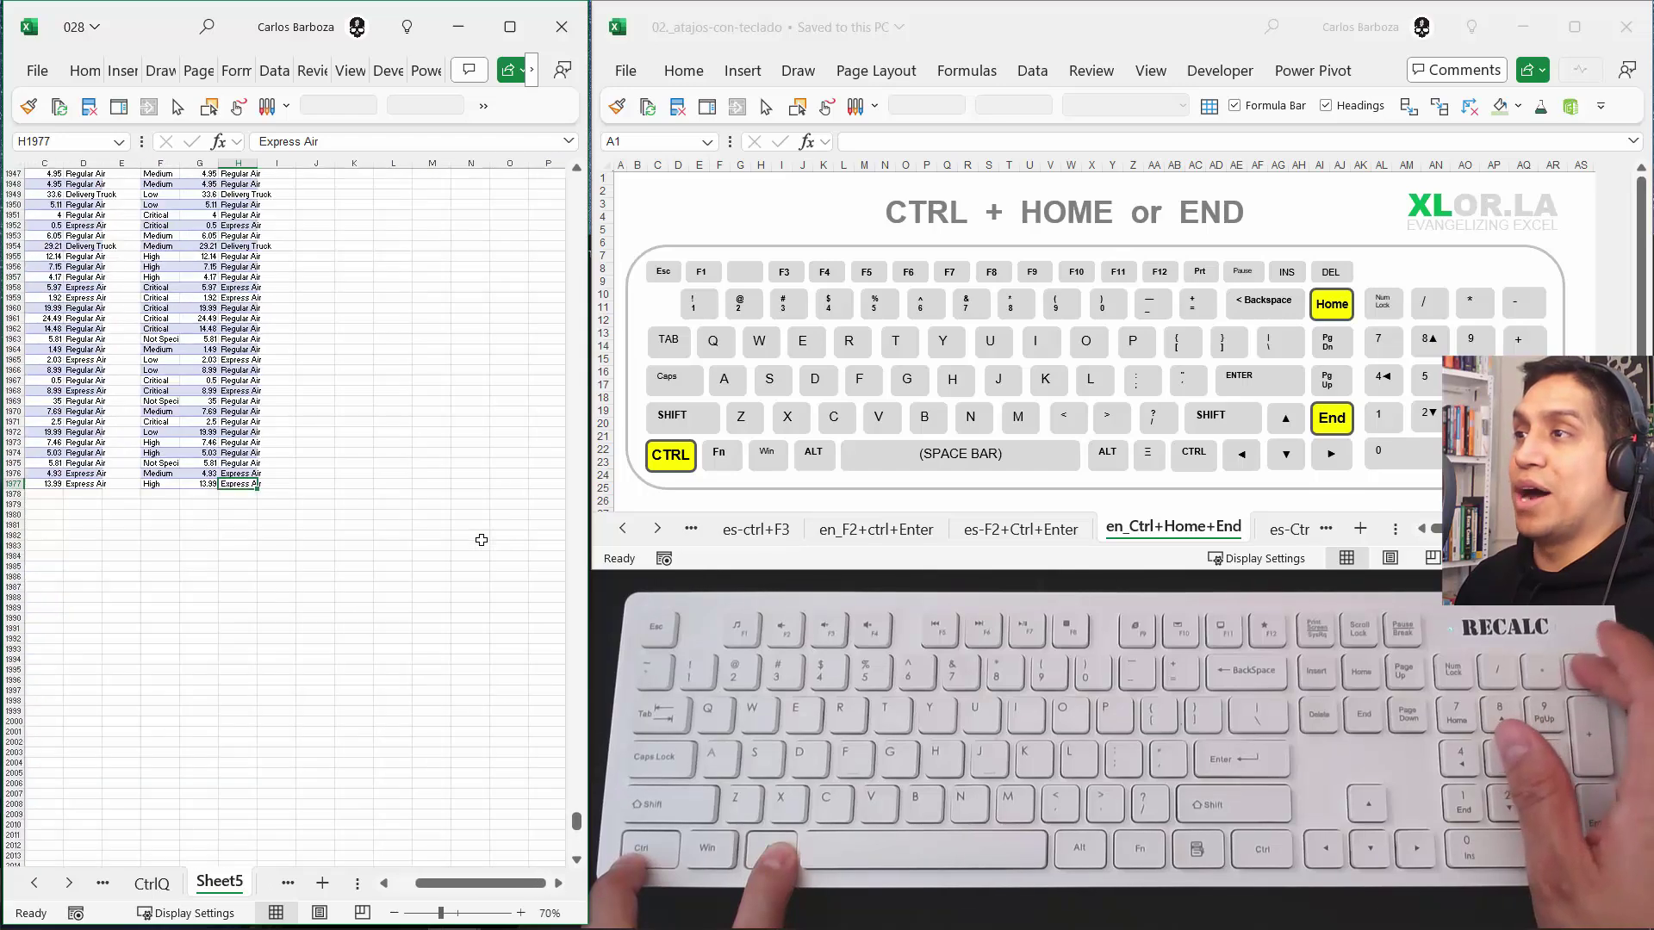
scroll(482, 540, "down", 1)
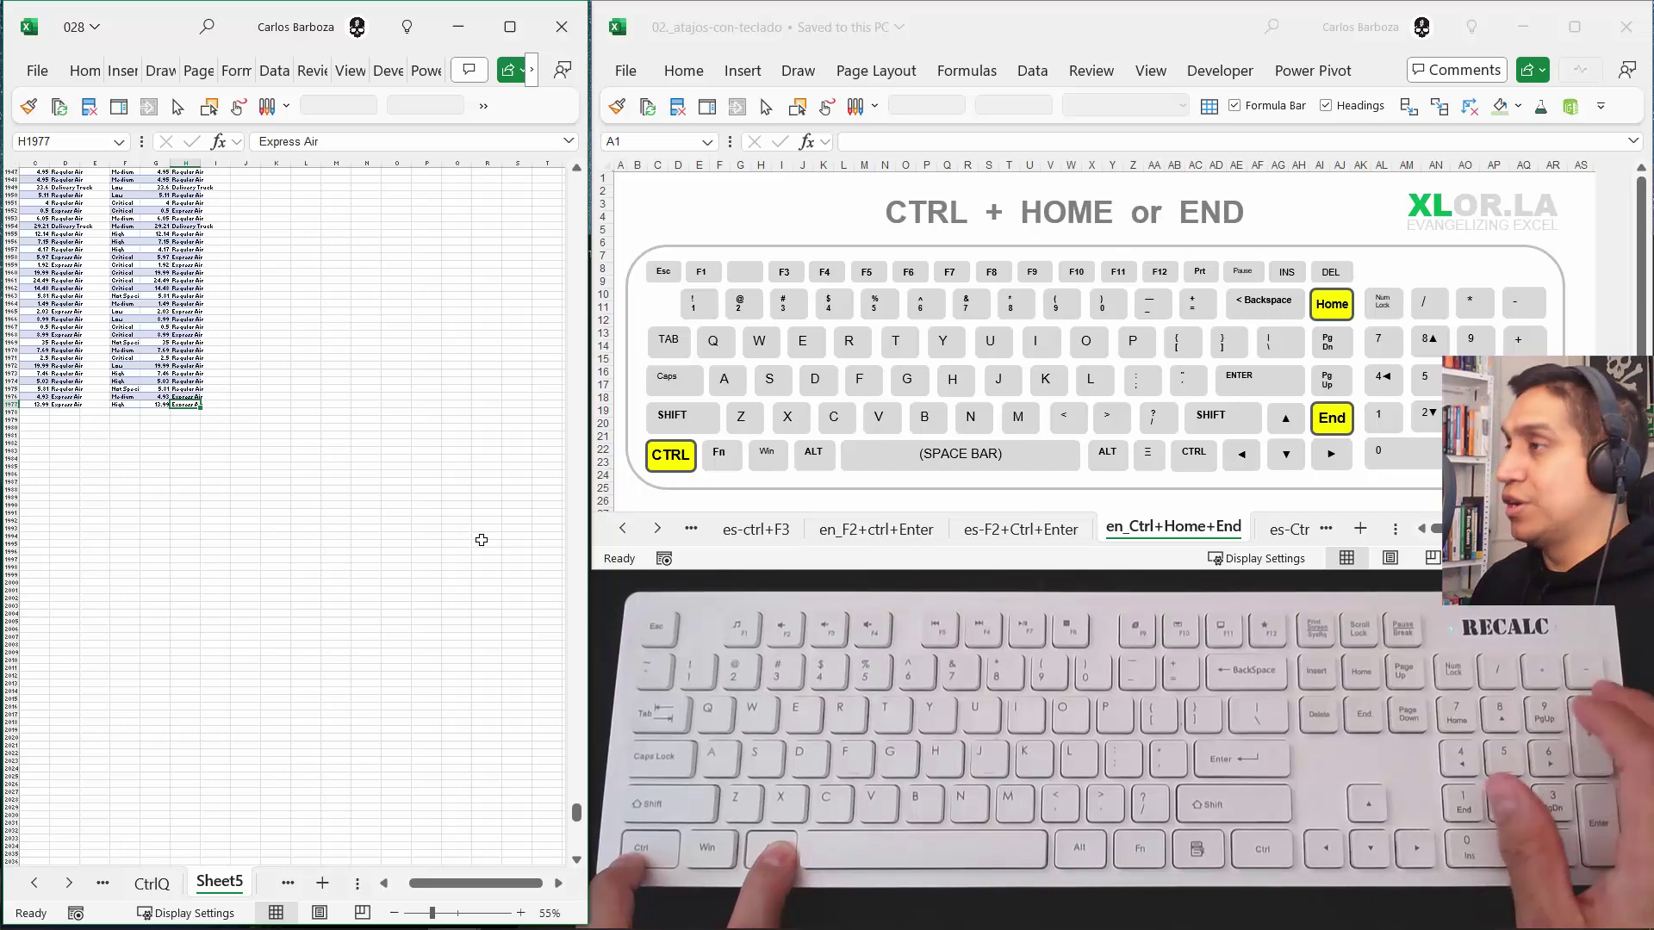
scroll(482, 540, "up", 5)
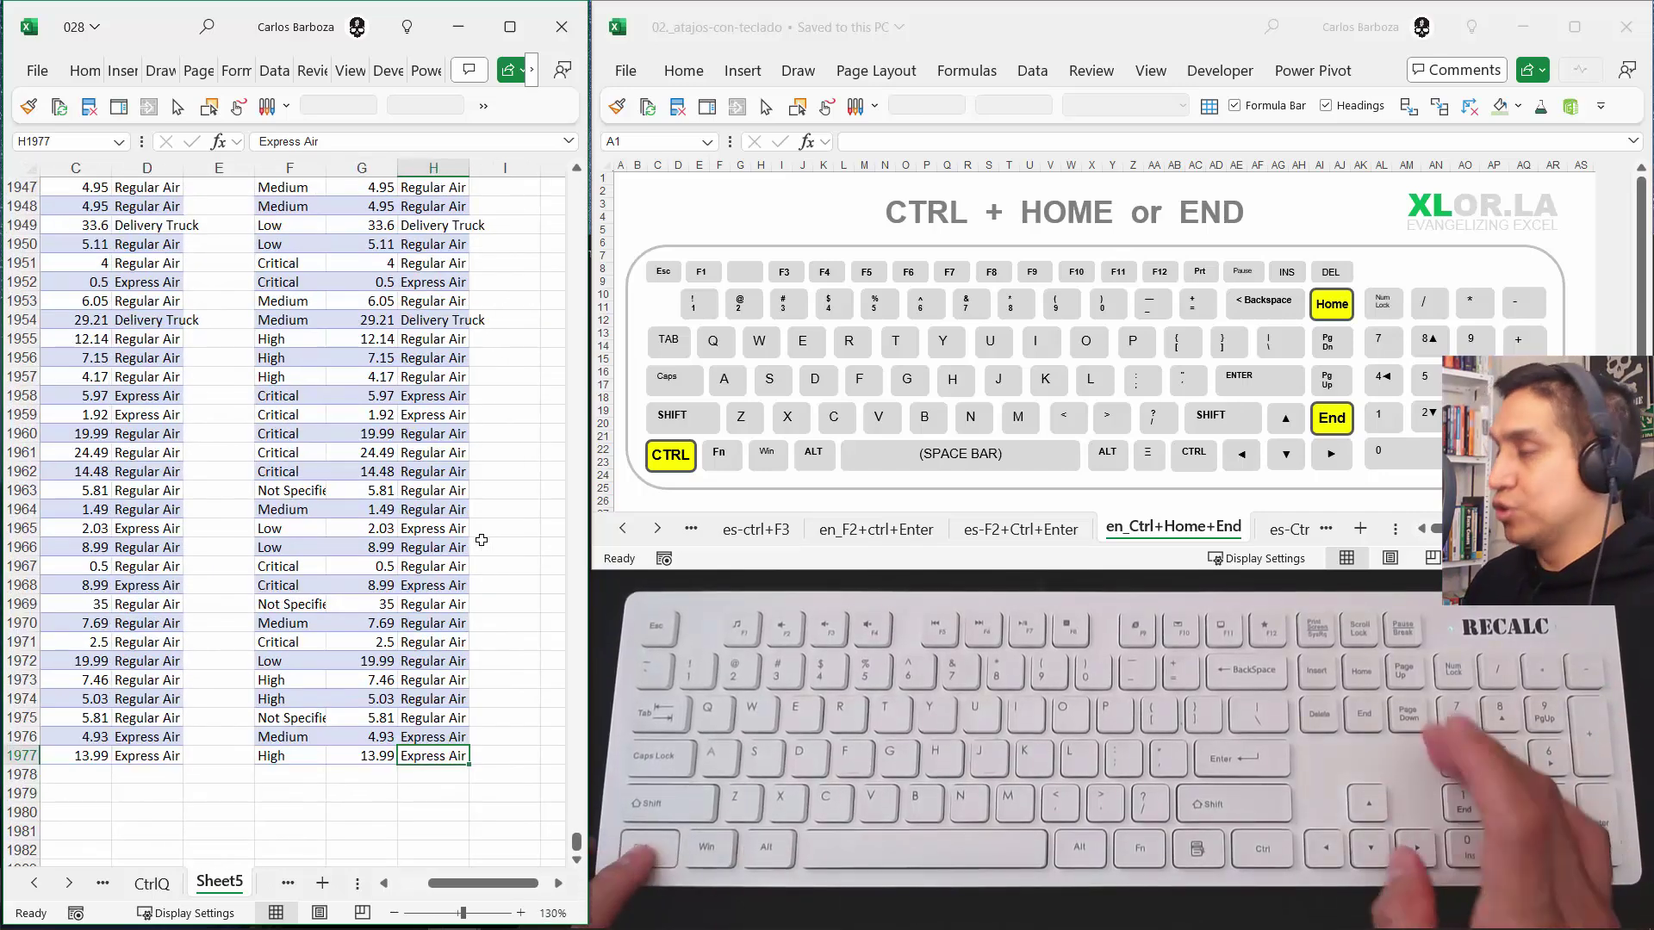
key("ctrl+Page_Down")
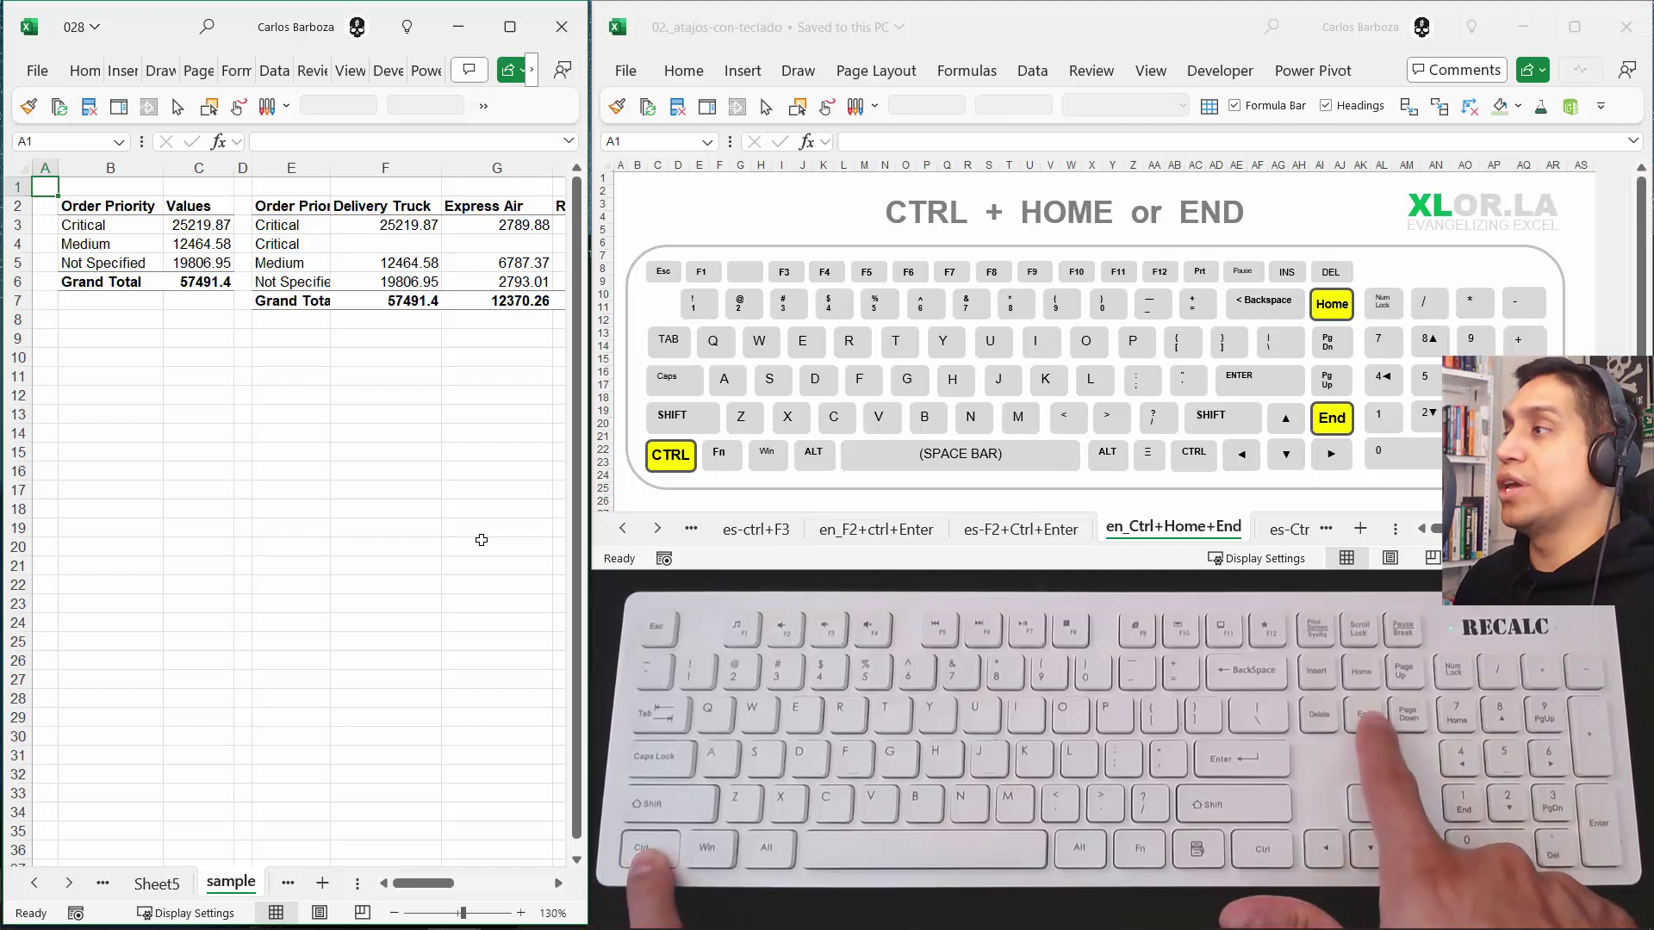
- Jump to the last used cell on sample, Sheet7 and the table sheet, ending at AF1975
key("ctrl+End")
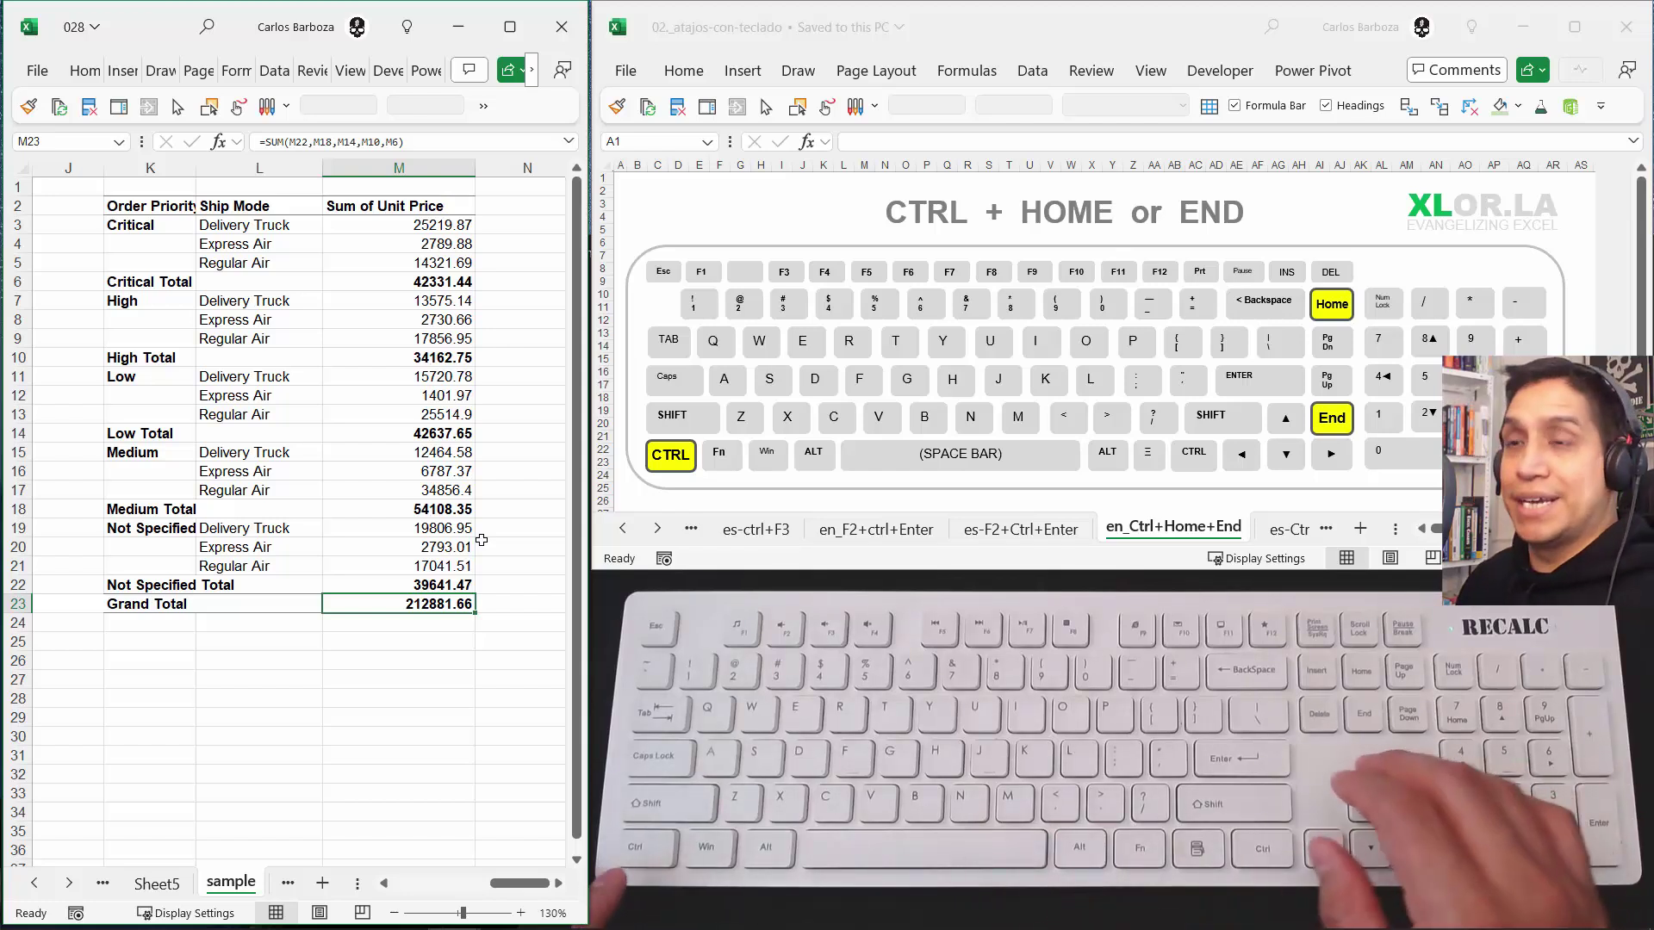
key("ctrl+Page_Down")
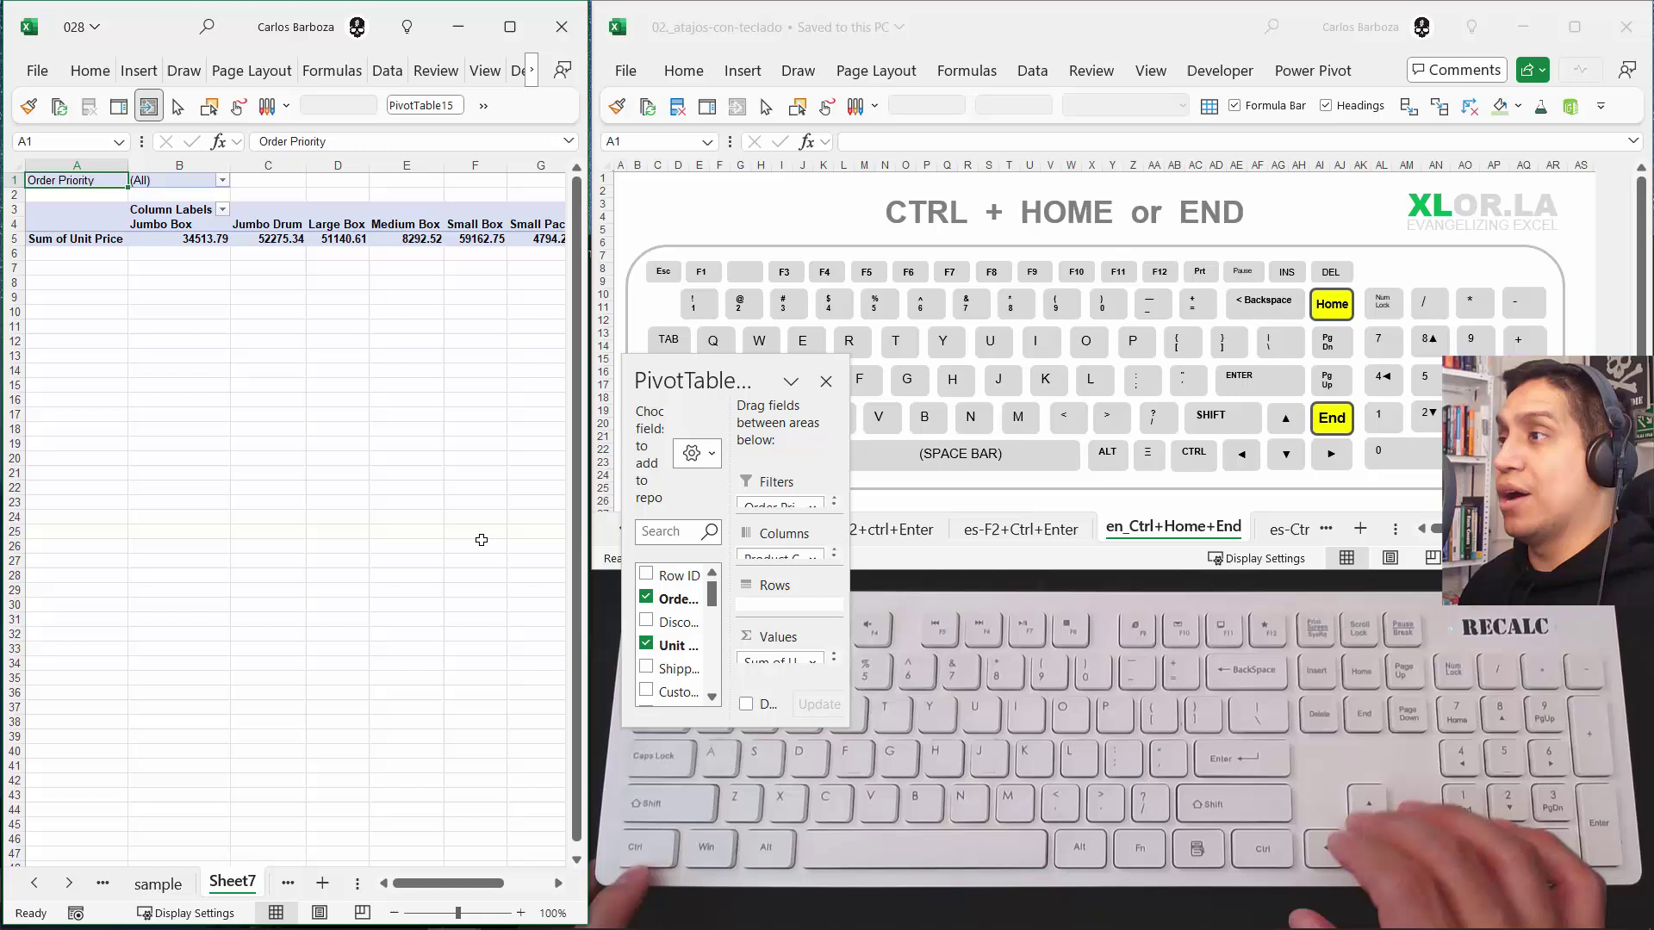
key("ctrl+End")
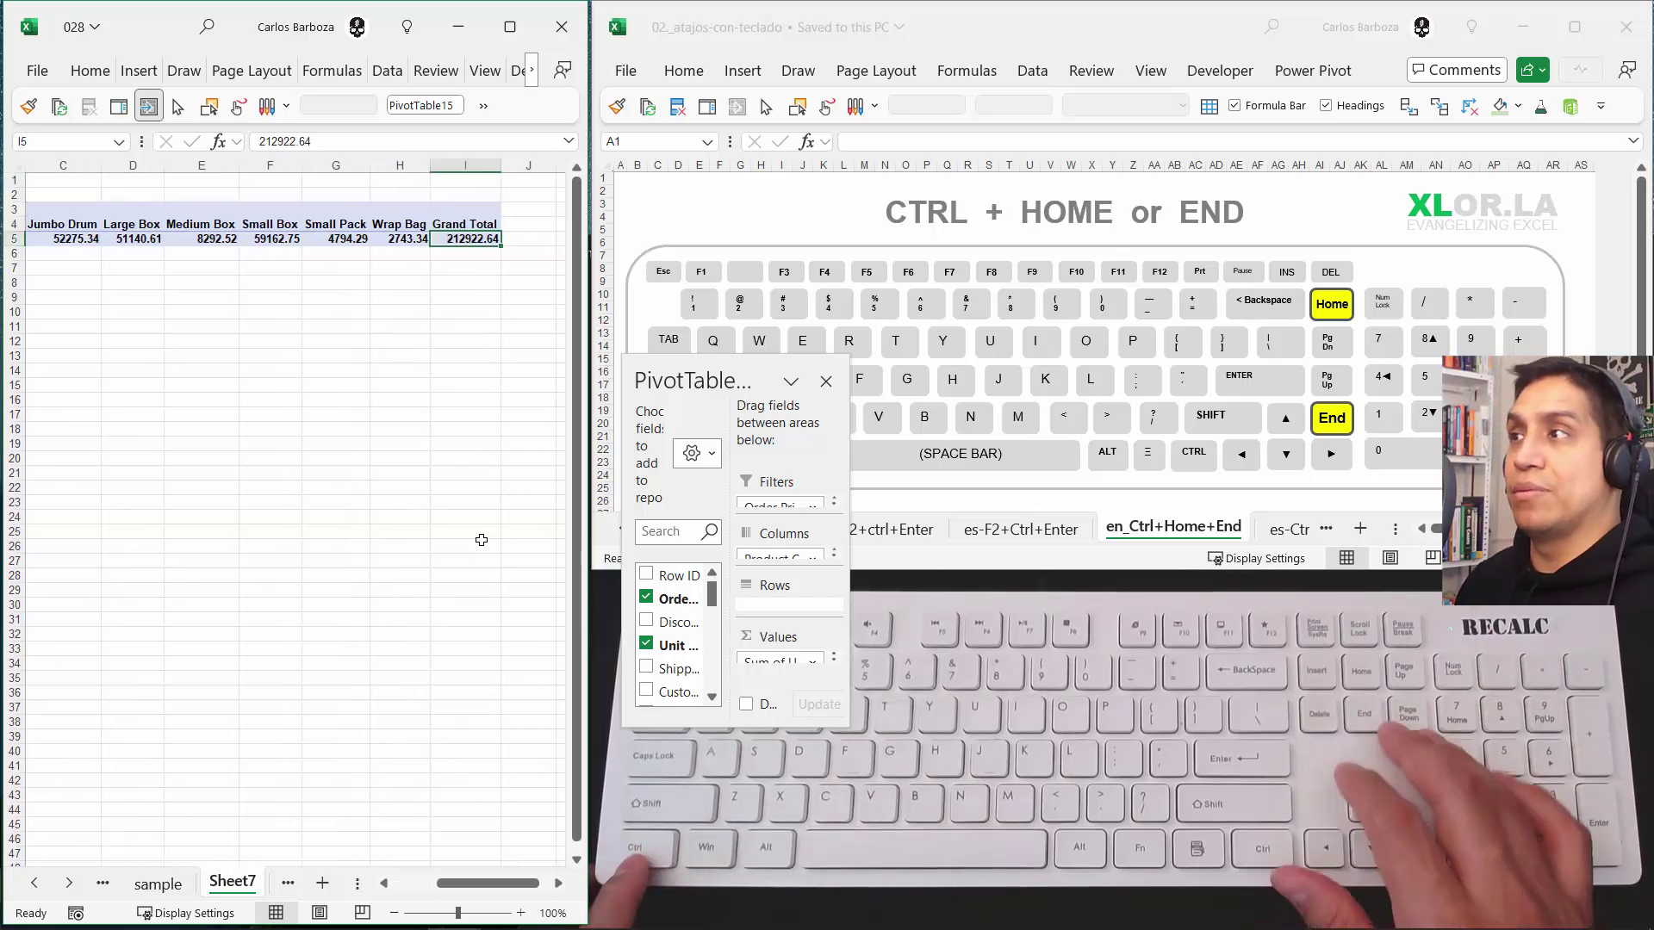
key("ctrl+Page_Down")
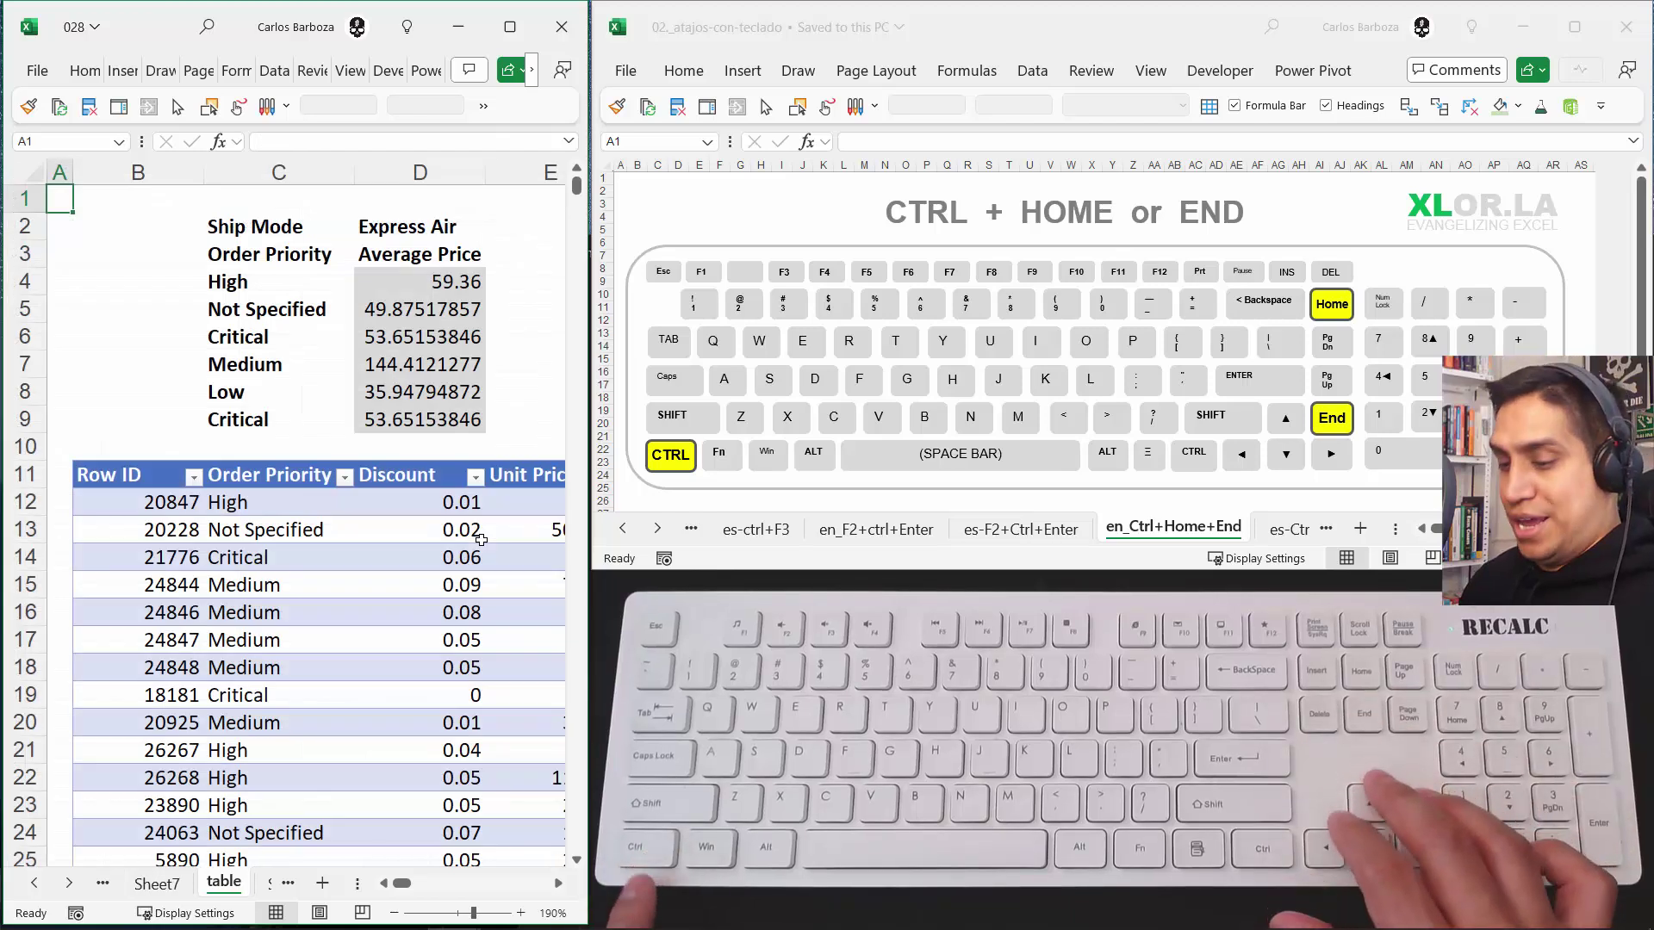
key("ctrl+End")
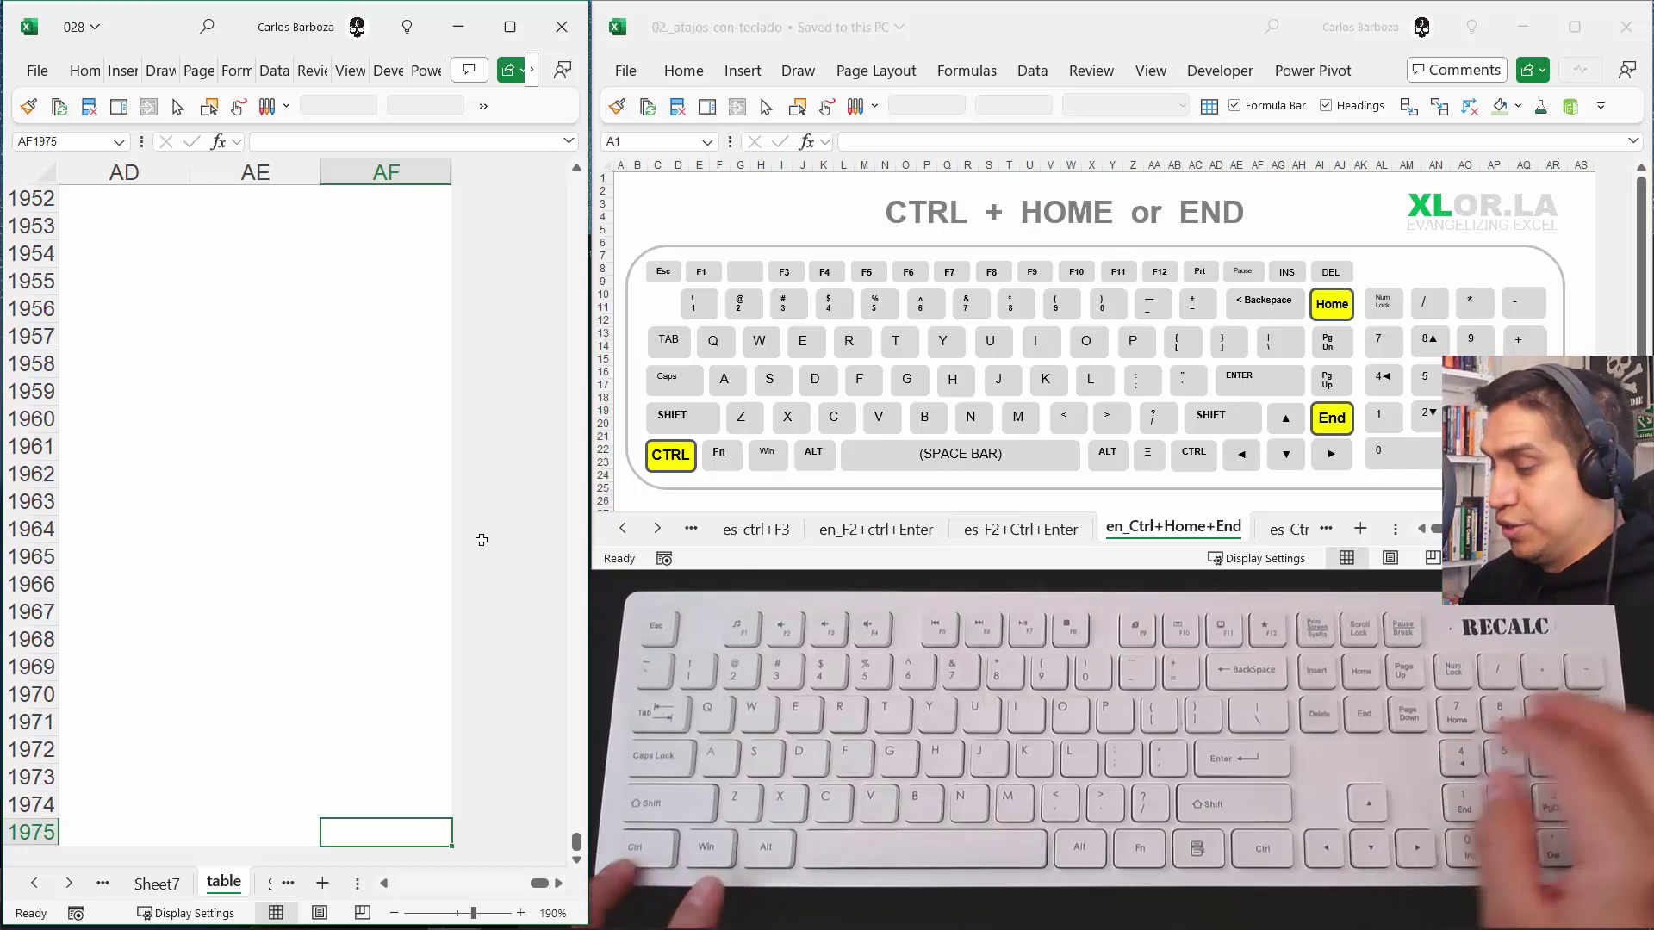
scroll(480, 539, "down", 4)
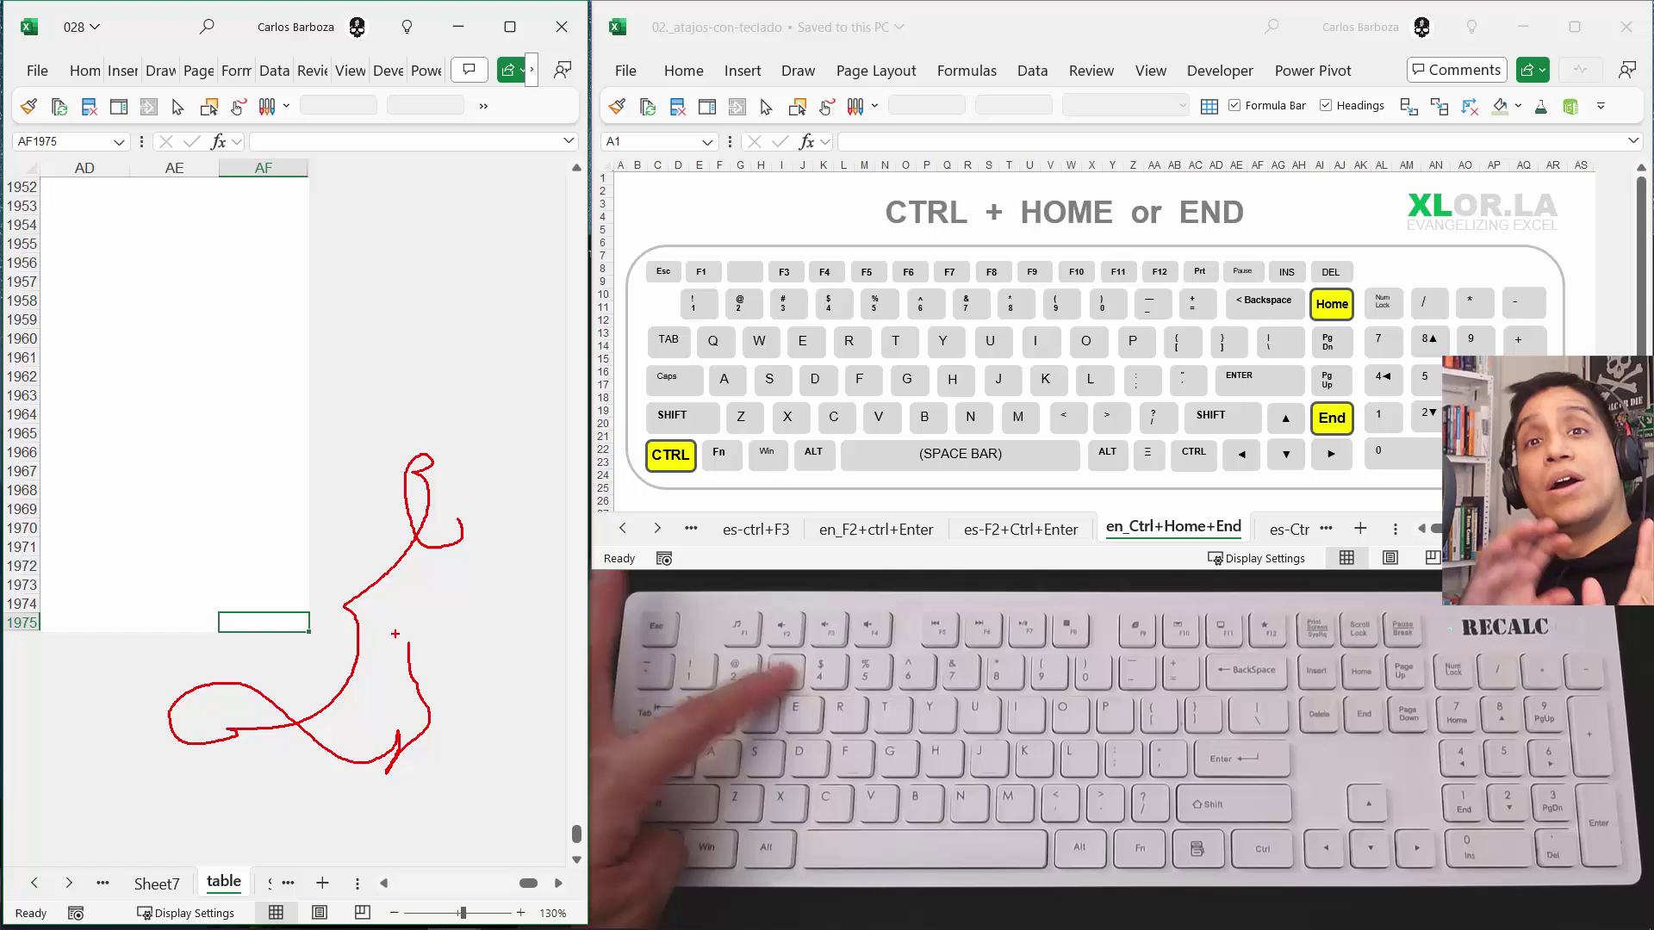
key("Escape")
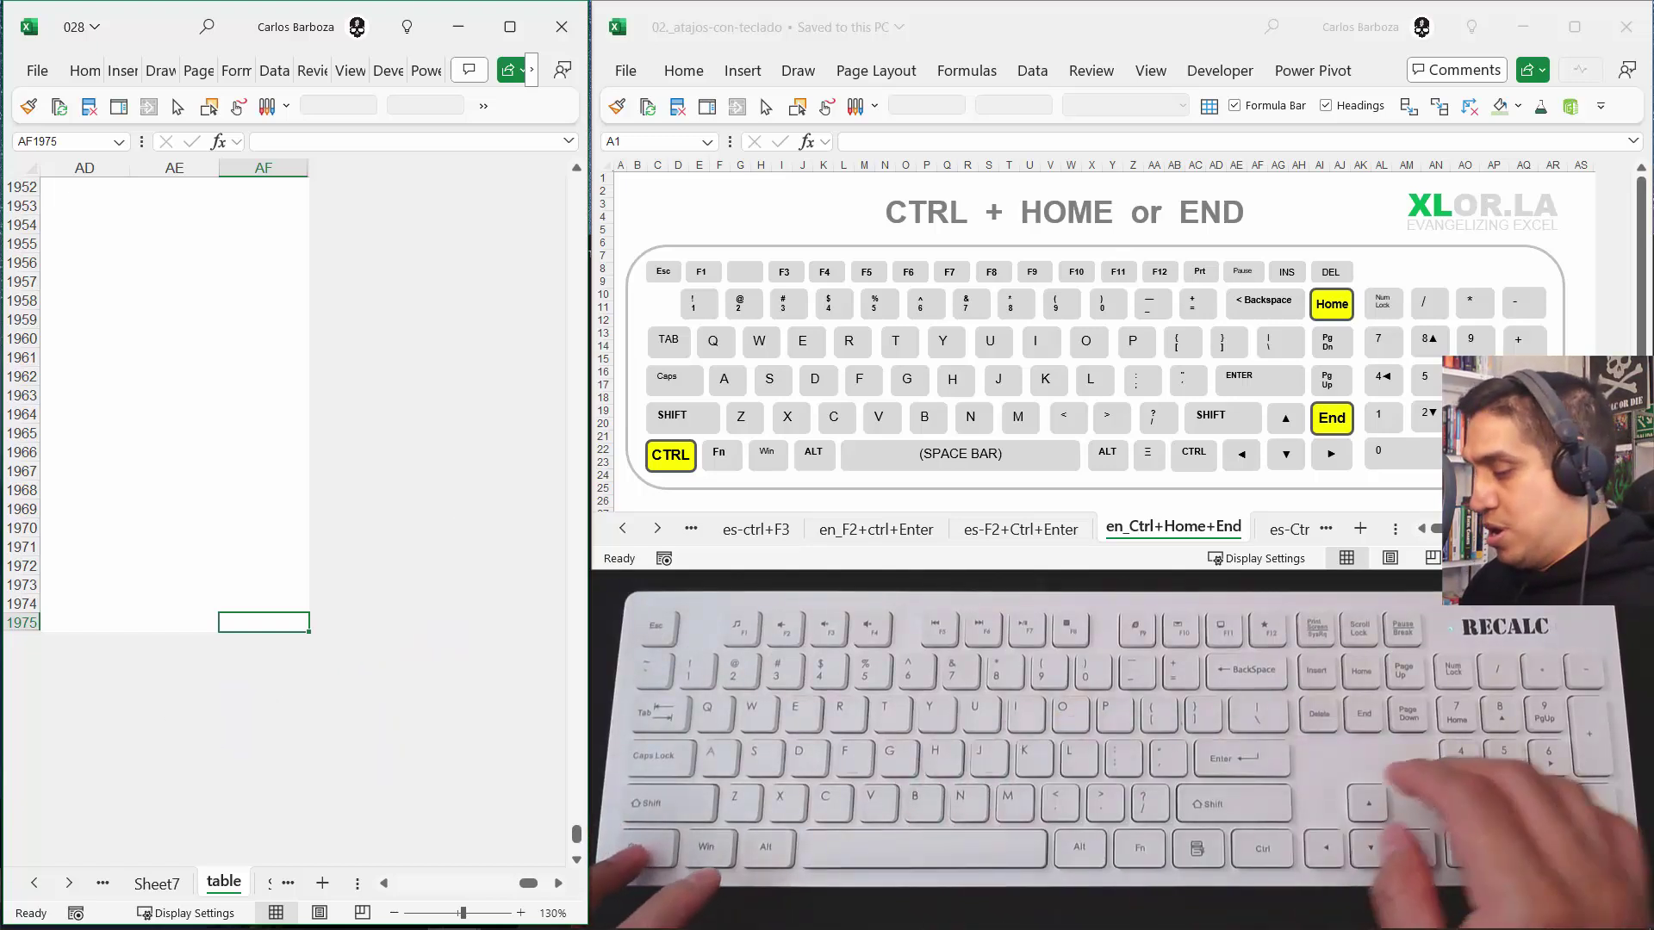
scroll(155, 387, "down", 3)
scroll(155, 388, "up", 6)
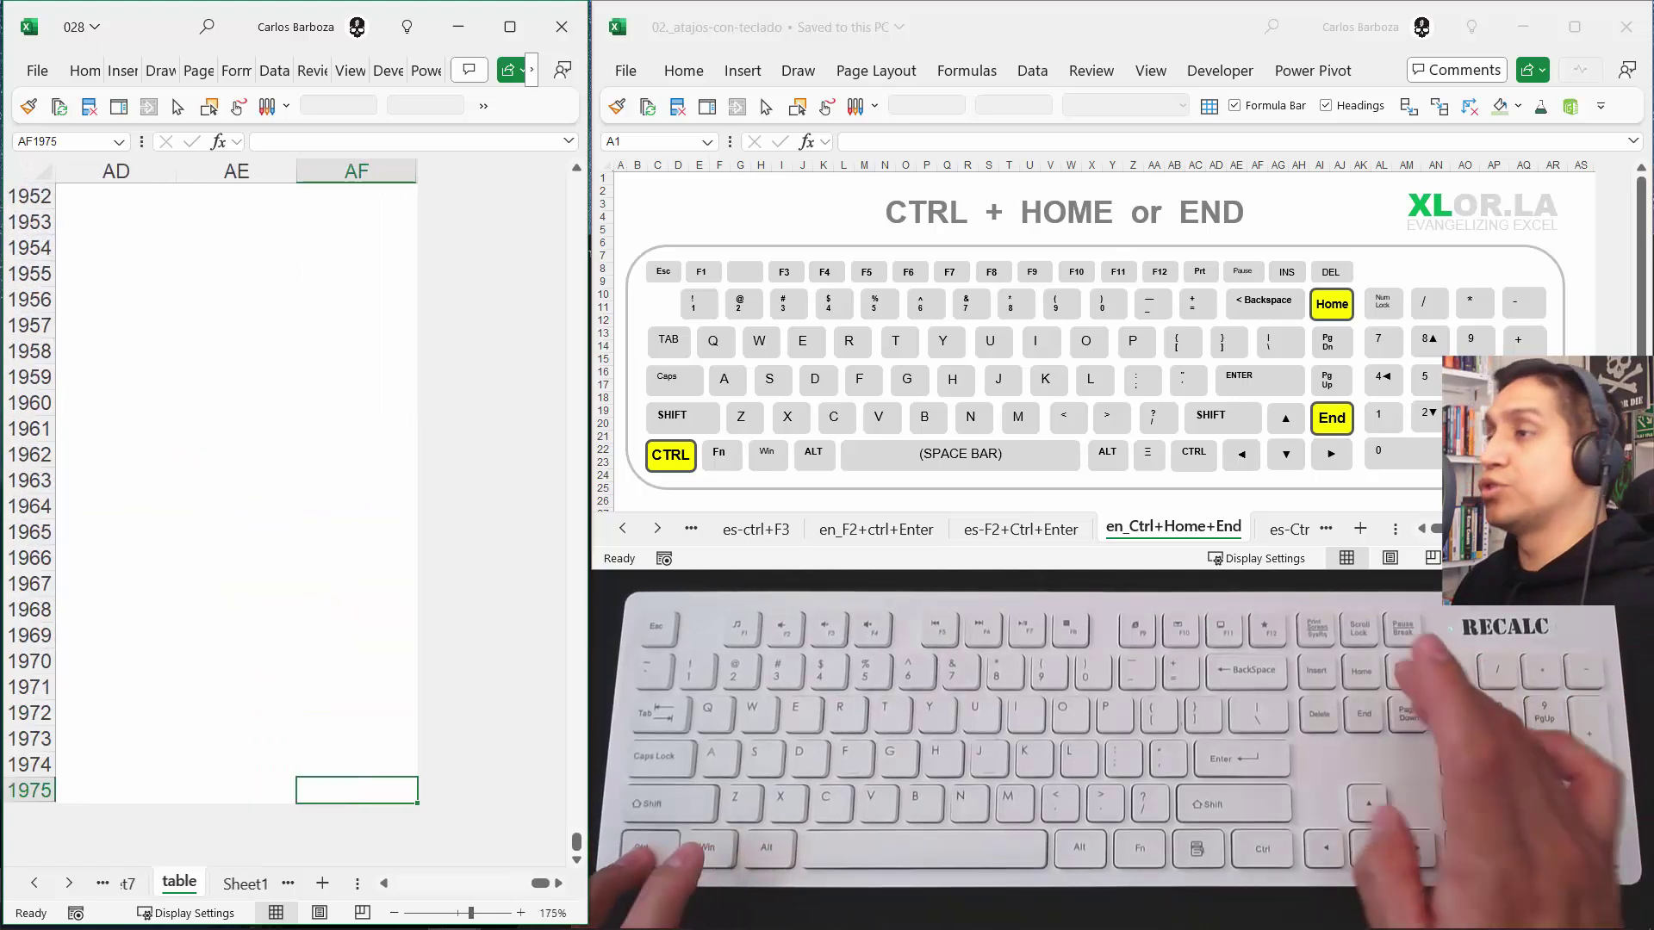
- Move through Sheet1 to the example sheet and toggle between A1 and its last used cell AC42
key("ctrl+Page_Down")
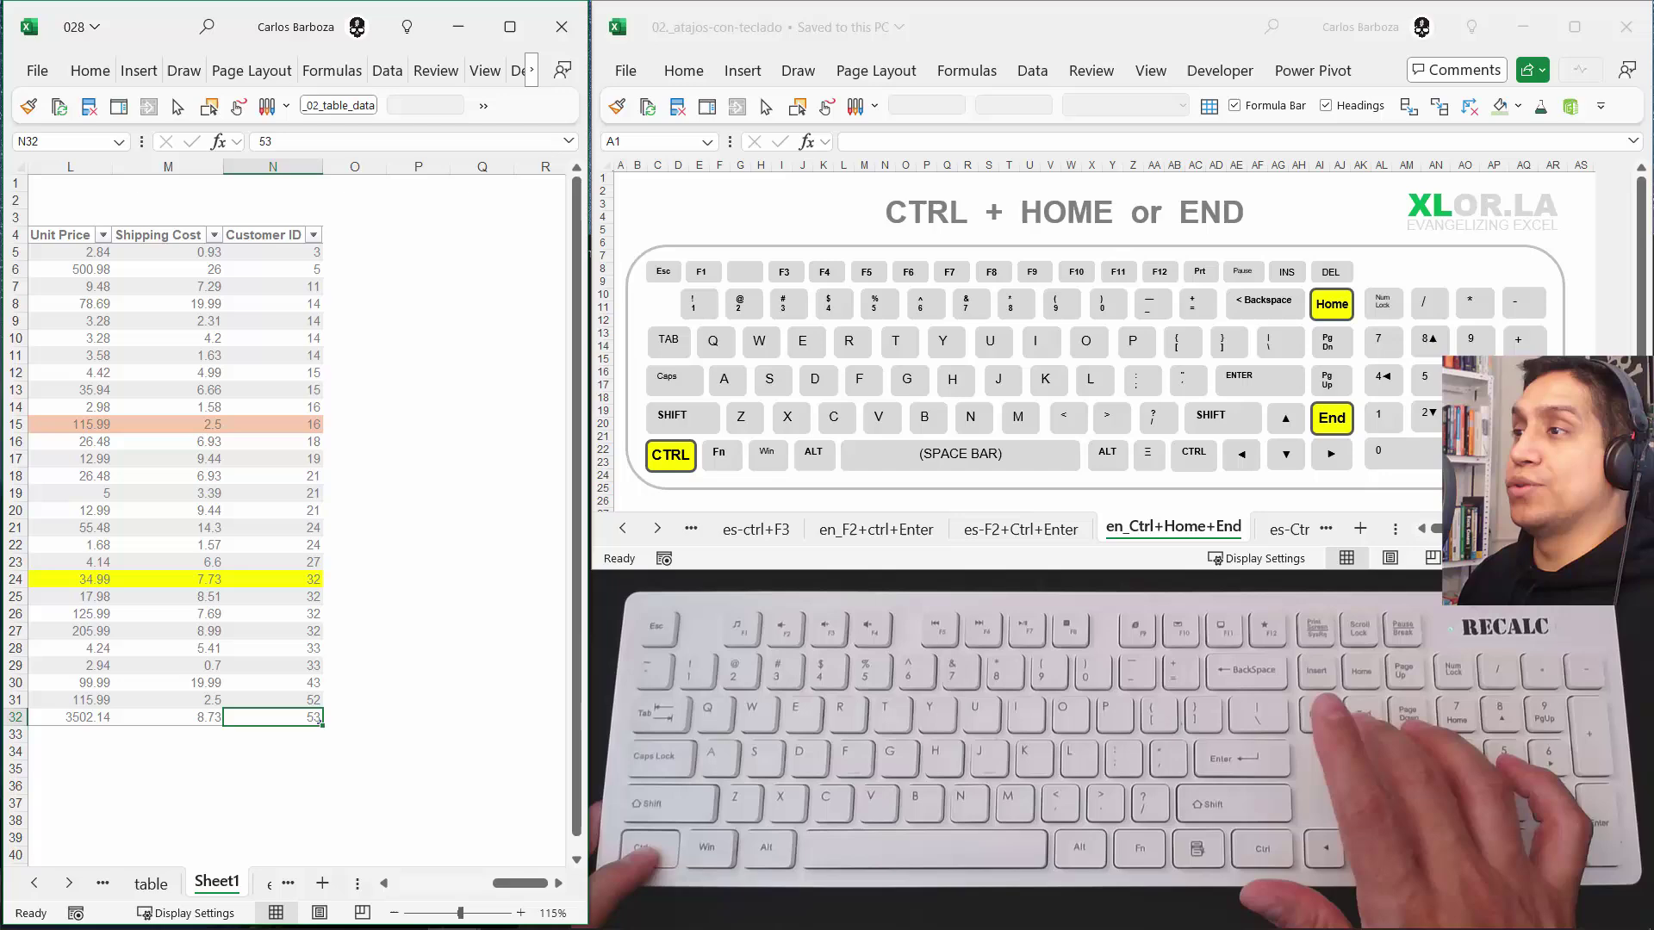
key("ctrl+Page_Down")
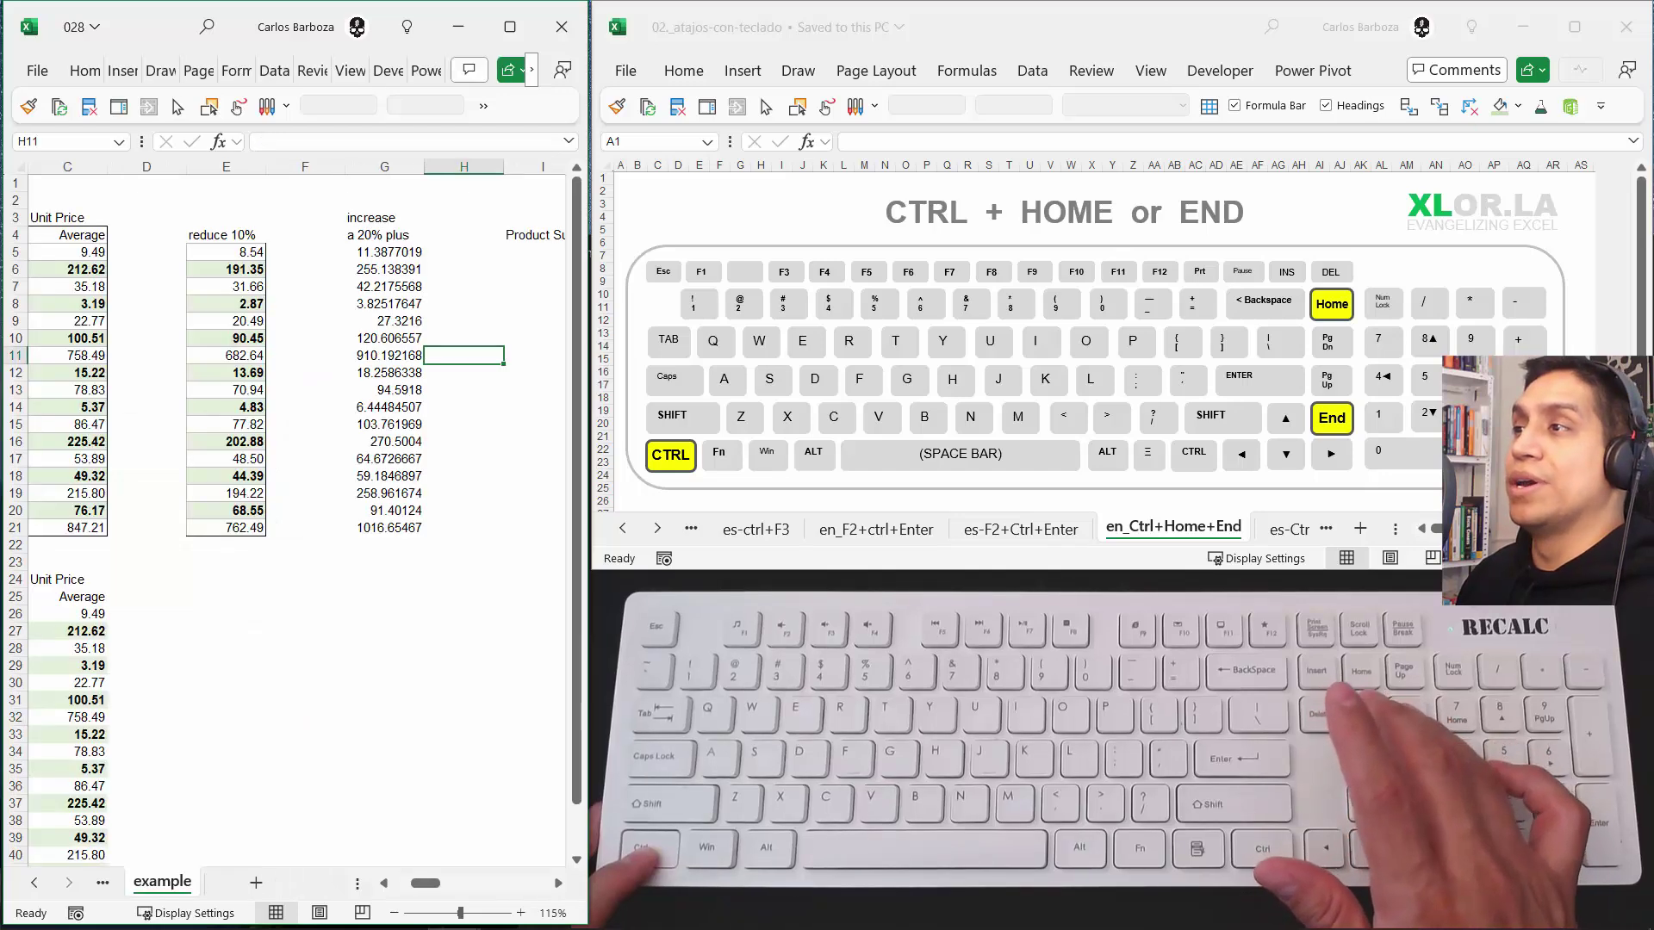
key("ctrl+Home")
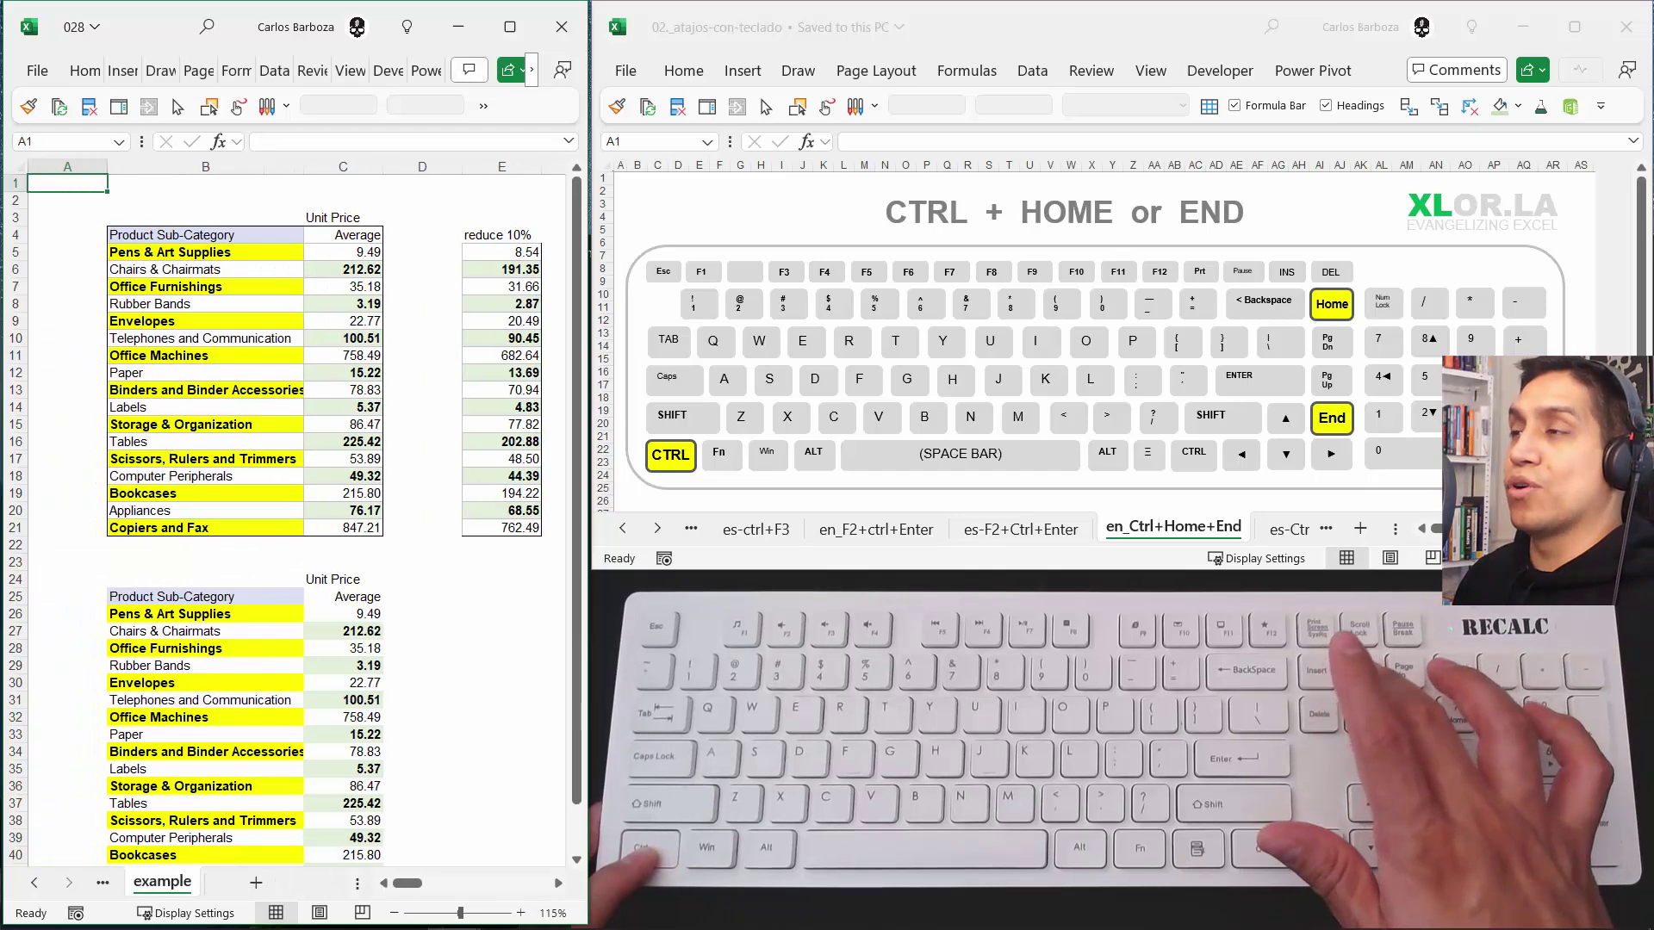
key("ctrl+End")
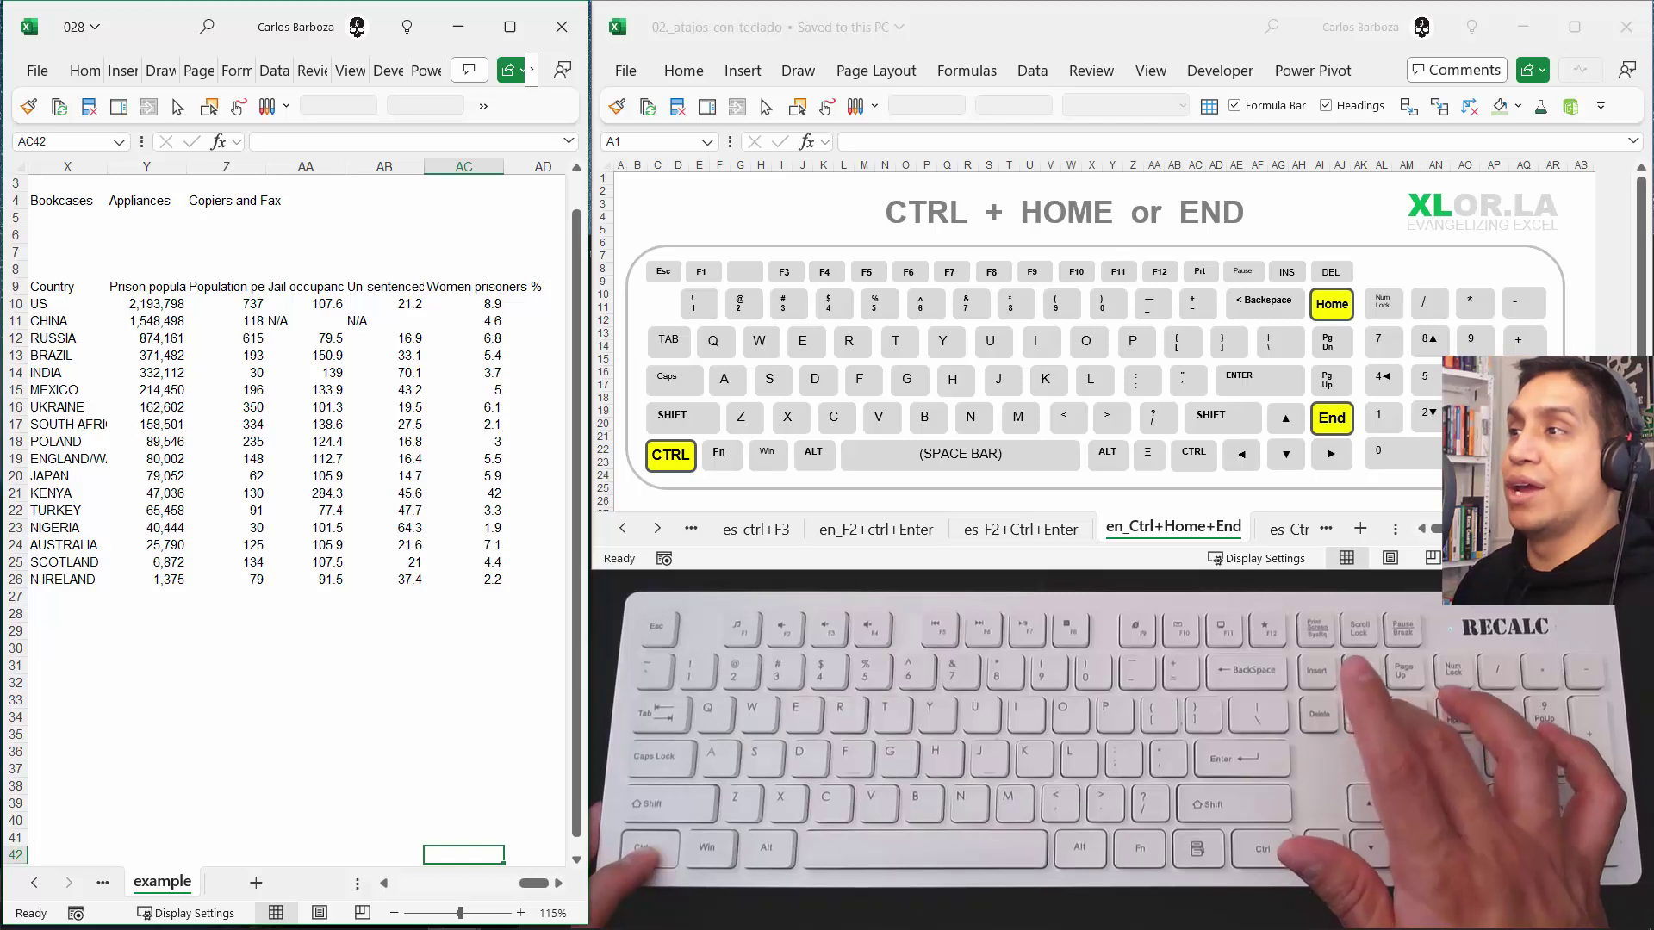
key("ctrl+Home")
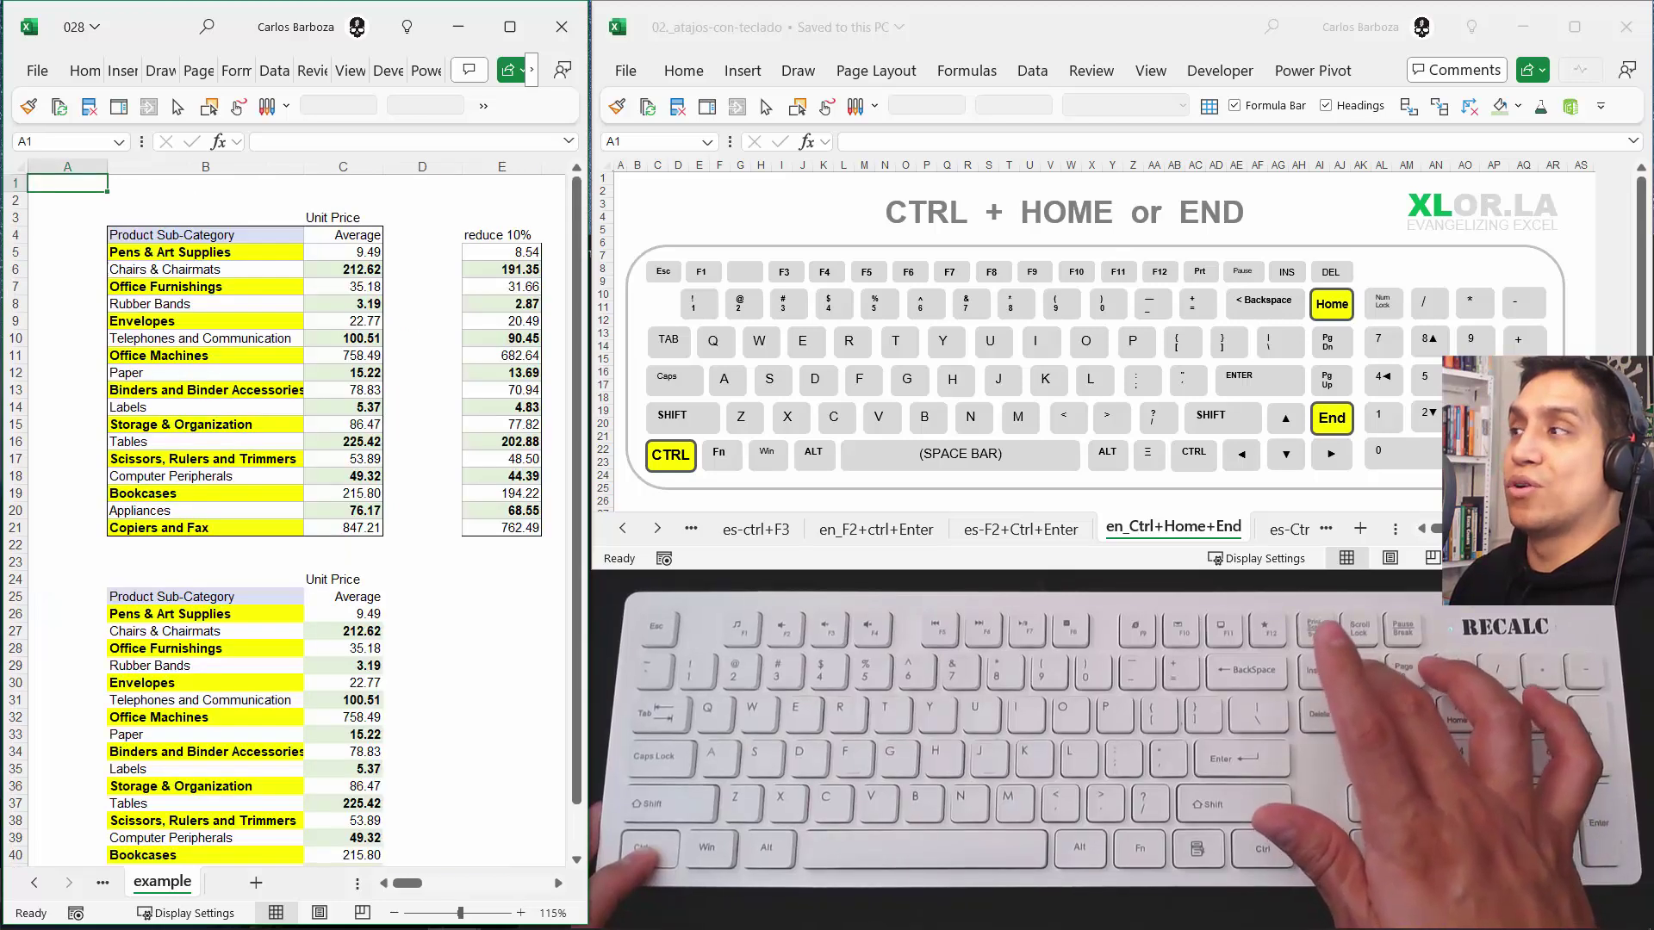
key("ctrl+End")
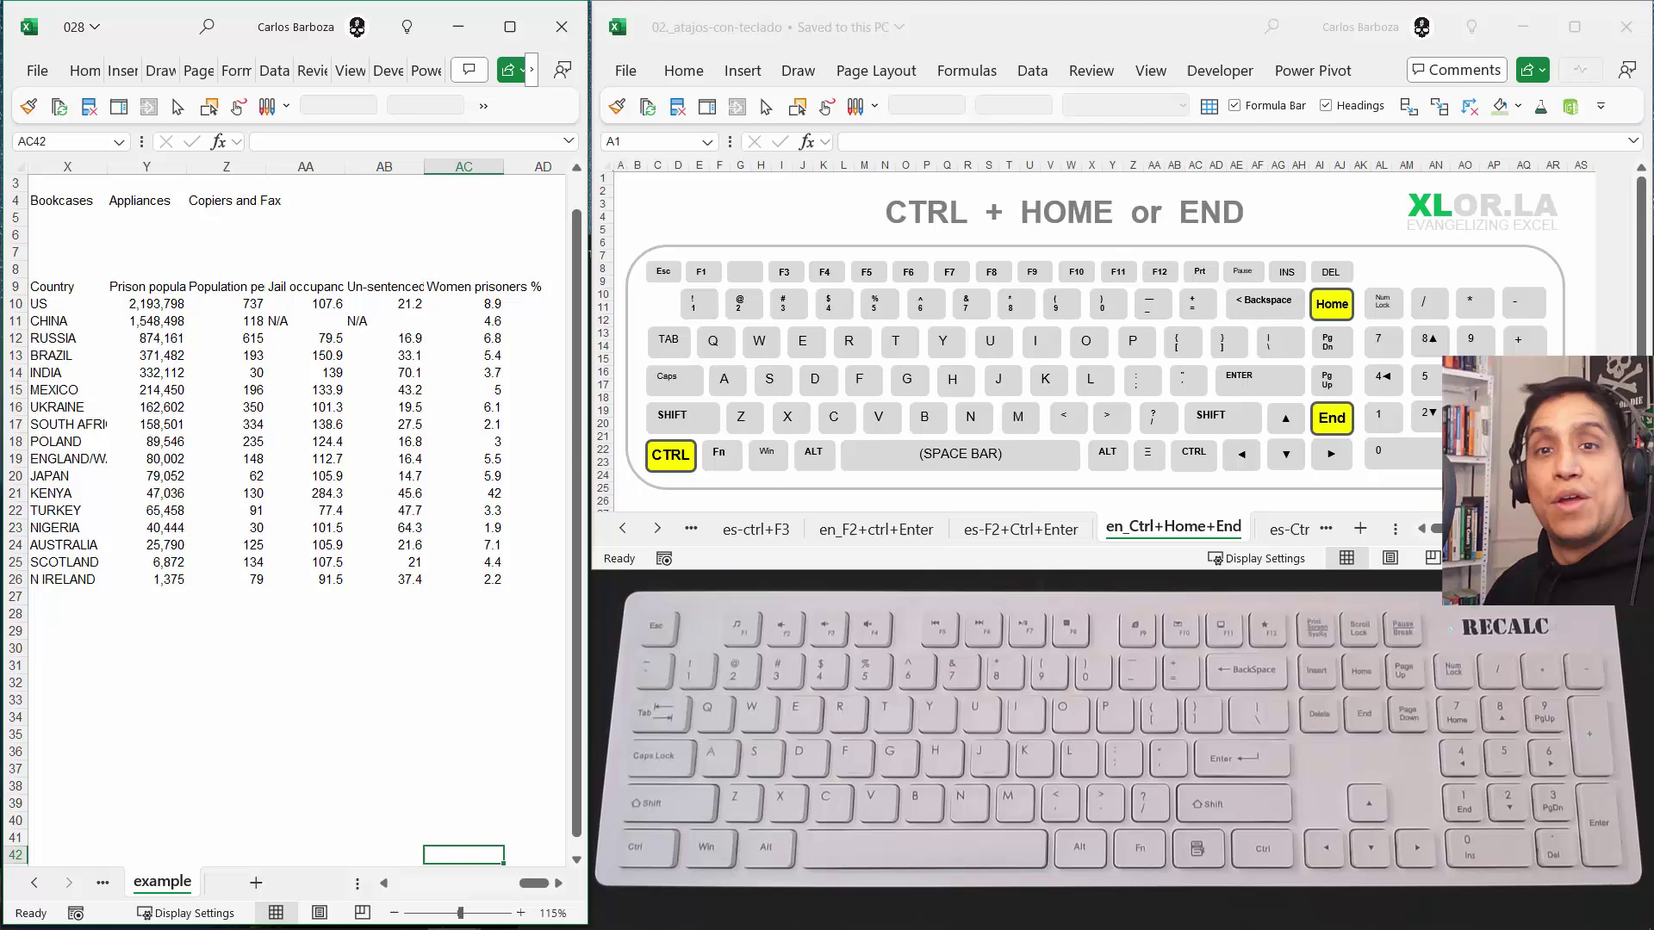